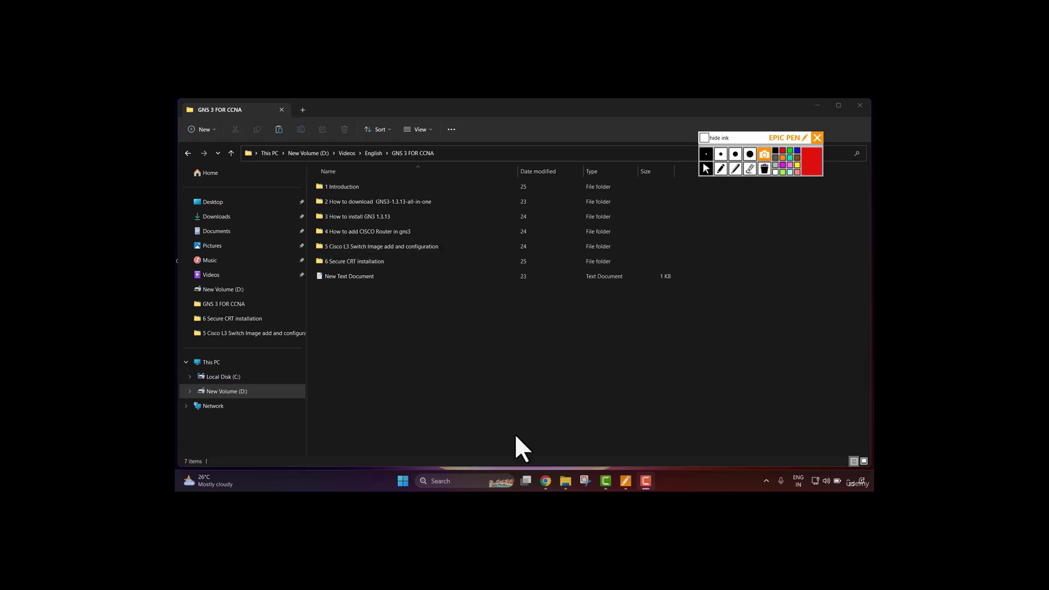
Switch to Chrome, open the GNS3 Windows Install documentation from the search results, and mark the supported Windows versions in red ink.
{"action": "left_click", "coordinate": [546, 476]}
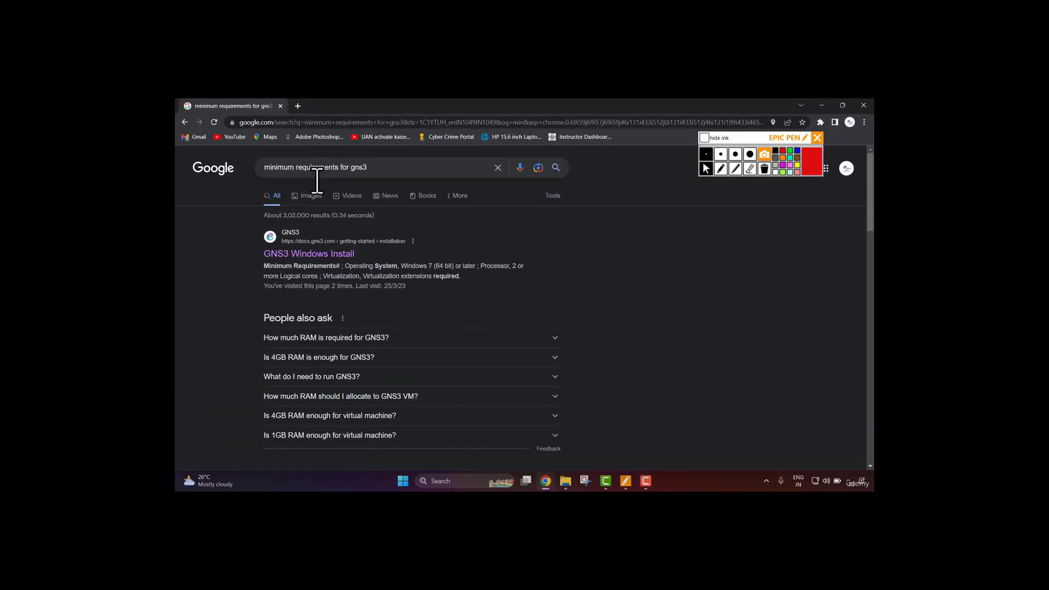
{"action": "left_click", "coordinate": [313, 256]}
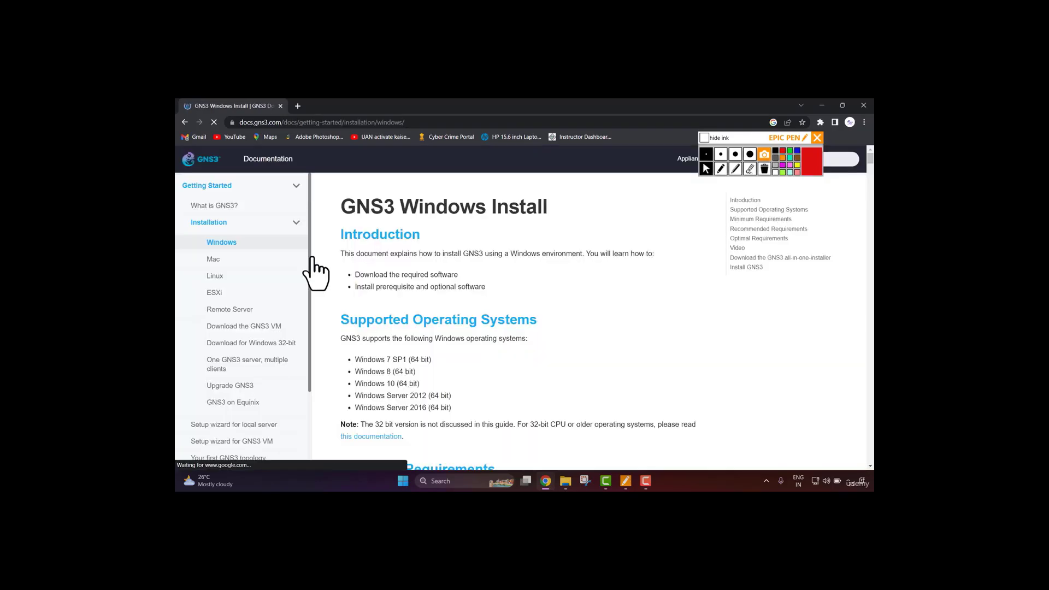
{"action": "left_click", "coordinate": [720, 168]}
{"action": "mouse_move", "coordinate": [439, 353]}
{"action": "left_mouse_down"}
{"action": "mouse_move", "coordinate": [453, 350]}
{"action": "mouse_move", "coordinate": [450, 369]}
{"action": "left_mouse_up"}
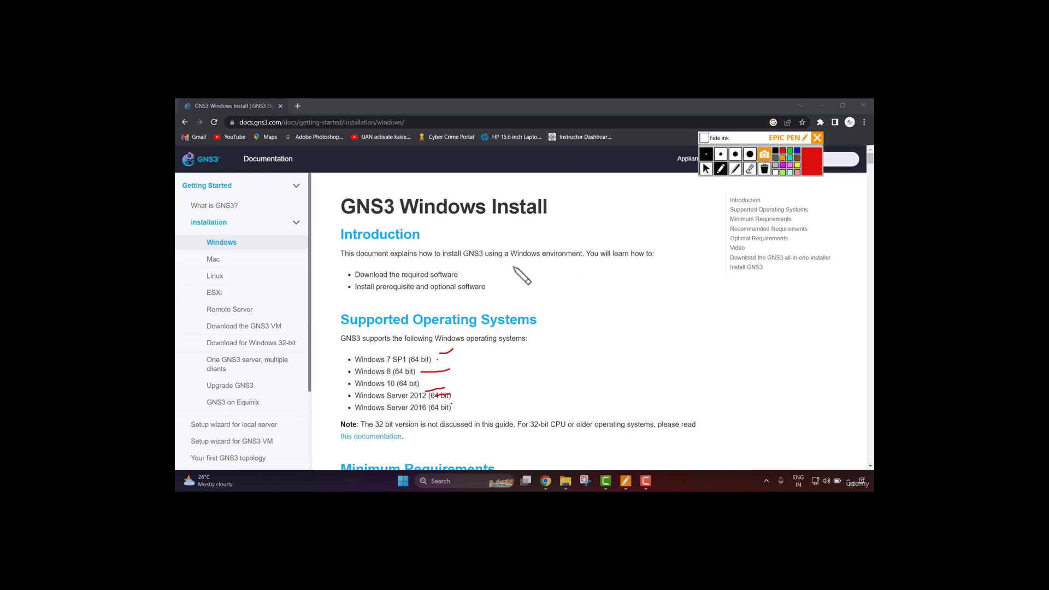
{"action": "mouse_move", "coordinate": [512, 267]}
{"action": "left_mouse_down"}
{"action": "mouse_move", "coordinate": [539, 279]}
{"action": "mouse_move", "coordinate": [550, 266]}
{"action": "mouse_move", "coordinate": [621, 266]}
{"action": "left_mouse_up"}
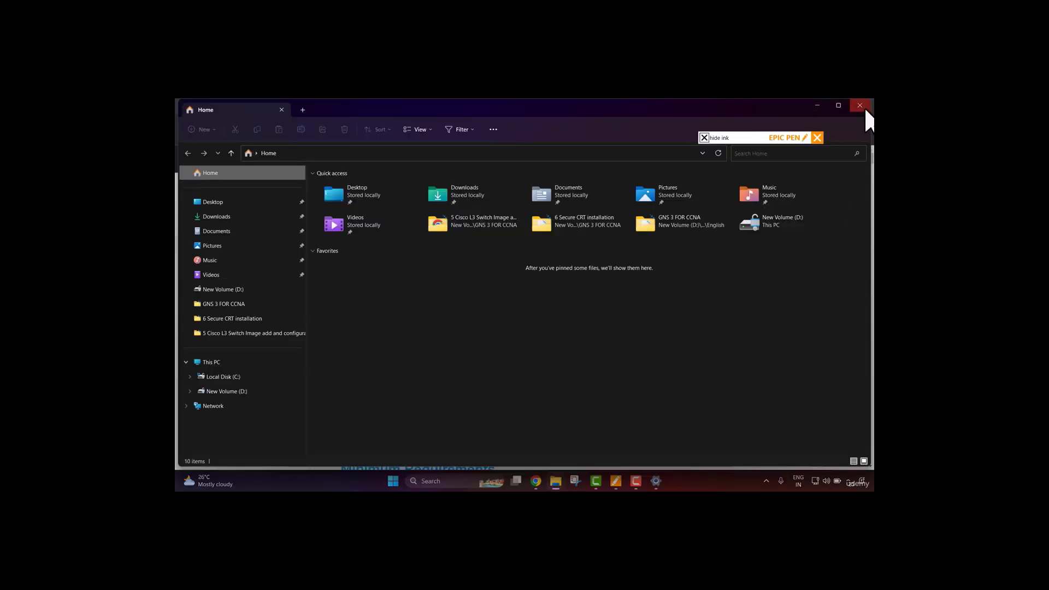
Clear the open File Explorer and Chrome windows away to reach the desktop.
{"action": "left_click", "coordinate": [860, 107]}
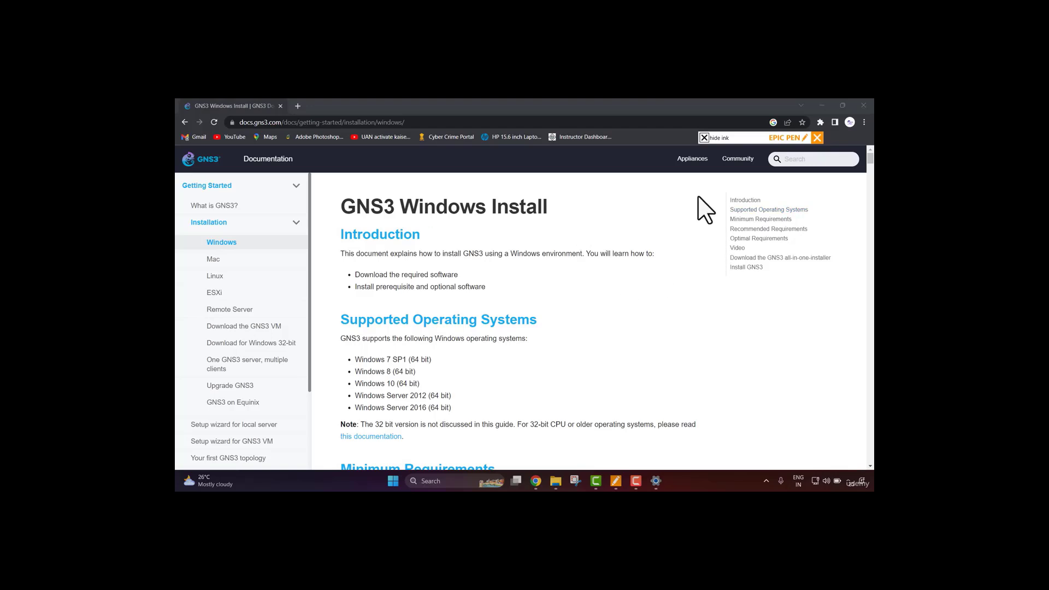
{"action": "left_click", "coordinate": [824, 106]}
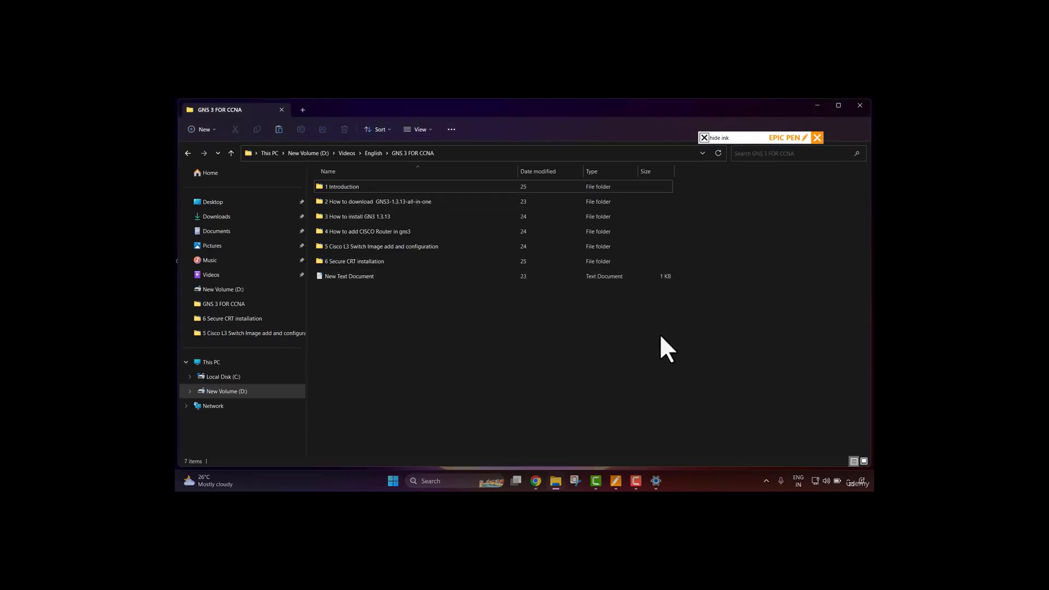
{"action": "left_click", "coordinate": [861, 106]}
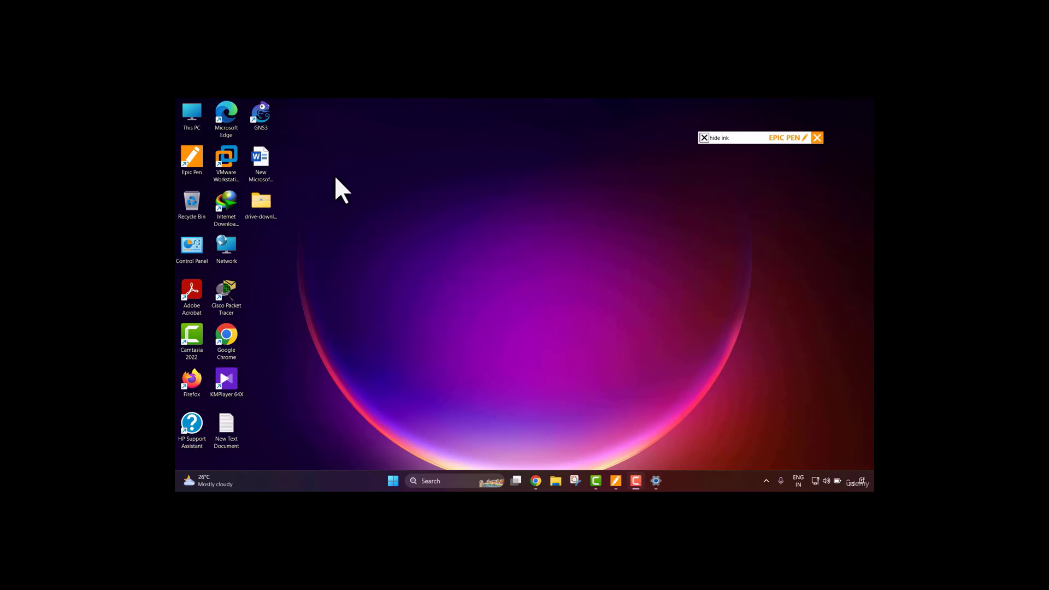
Circle the GNS3 desktop shortcut in red ink and erase the annotation.
{"action": "left_click", "coordinate": [721, 168]}
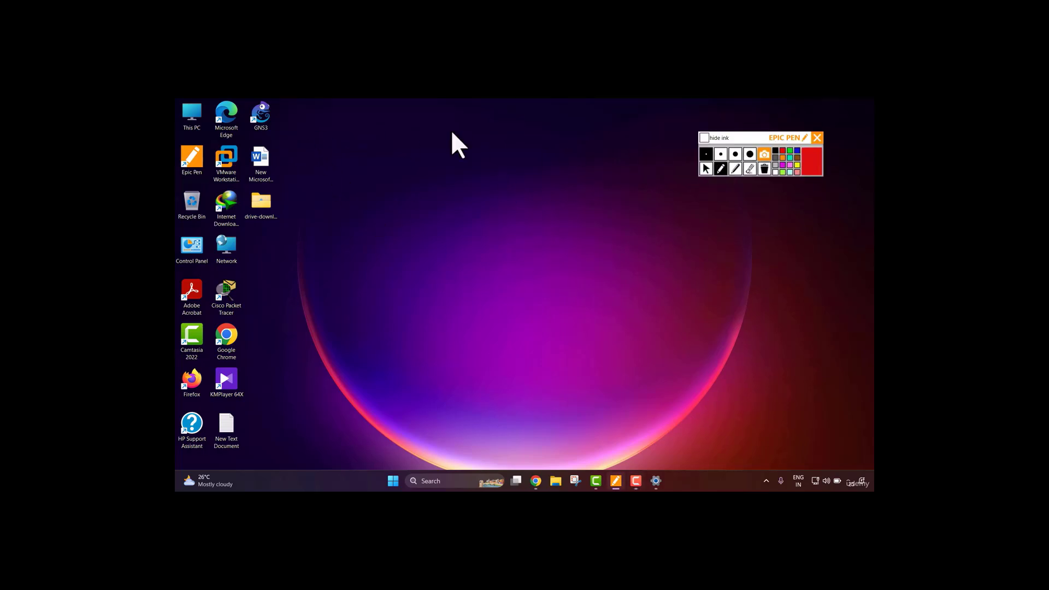
{"action": "left_click_drag", "start_coordinate": [279, 99], "coordinate": [270, 101]}
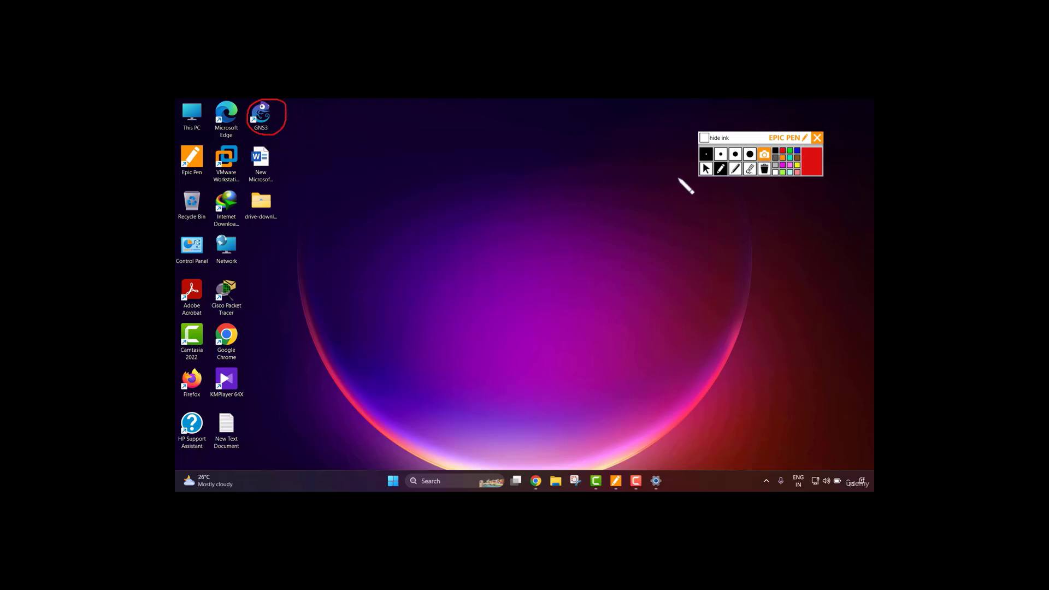
{"action": "left_click", "coordinate": [764, 168]}
{"action": "left_click", "coordinate": [717, 138]}
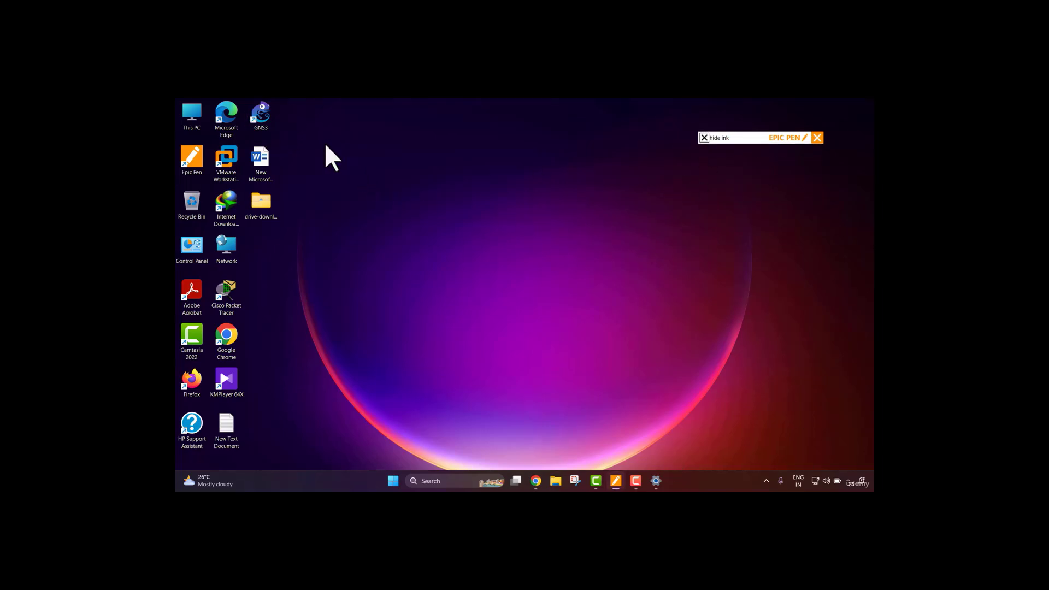
Launch GNS3 with an unsaved project and place a c3725 router in the upper middle of the workspace.
{"action": "double_click", "coordinate": [262, 116]}
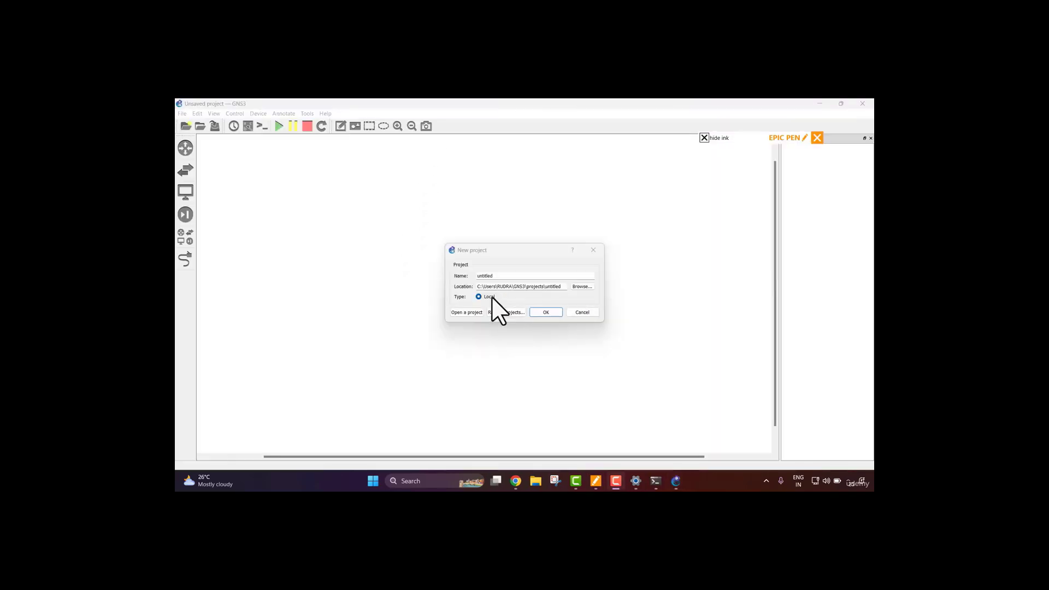
{"action": "left_click", "coordinate": [569, 312]}
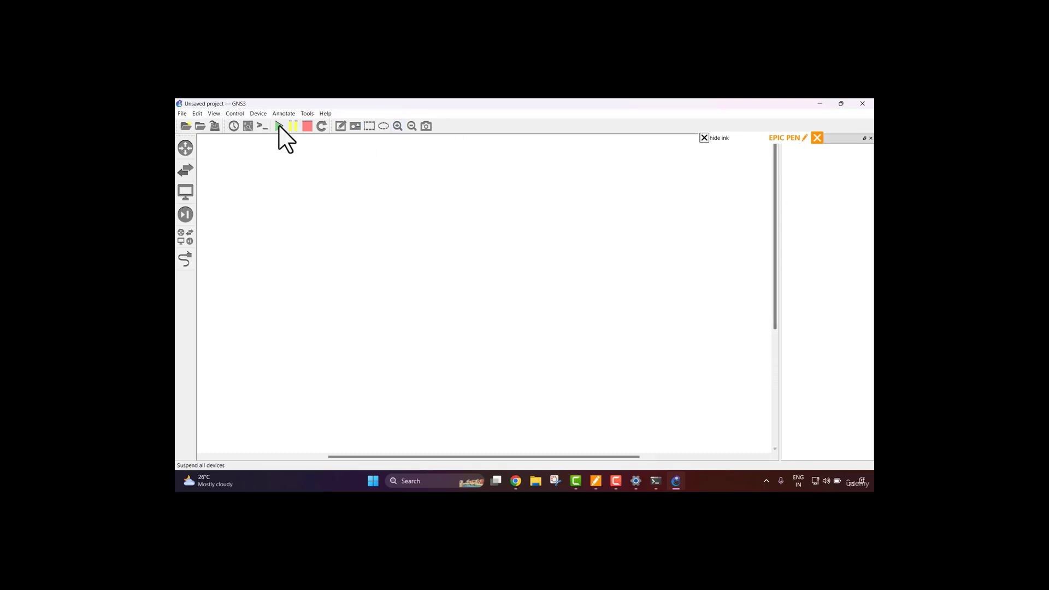
{"action": "left_click", "coordinate": [185, 147]}
{"action": "left_click_drag", "start_coordinate": [203, 150], "coordinate": [502, 159]}
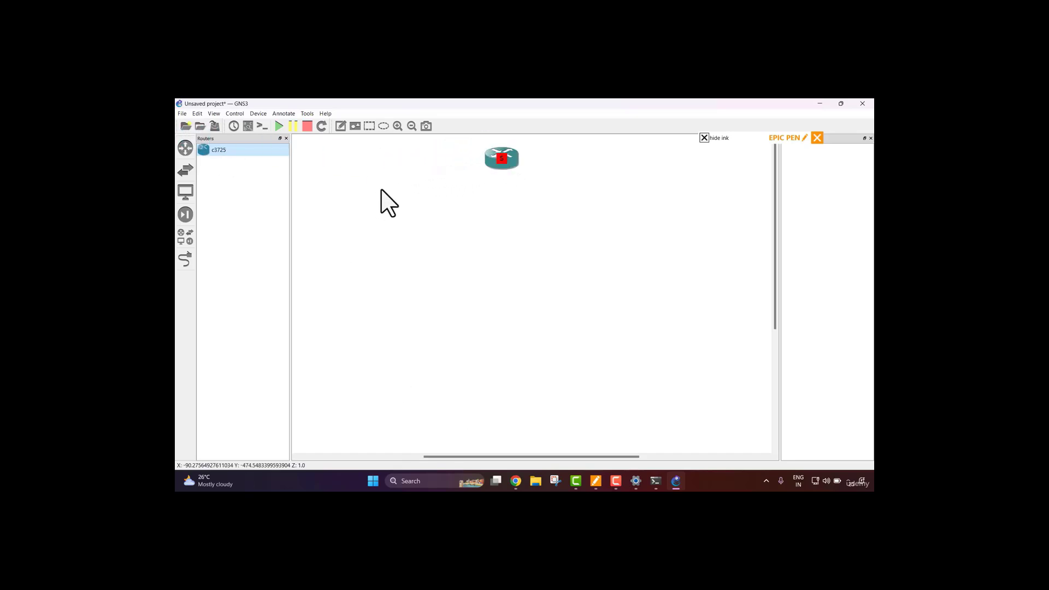
Place two Ethernet switches side by side below the router, one on each side of it.
{"action": "left_click", "coordinate": [186, 167]}
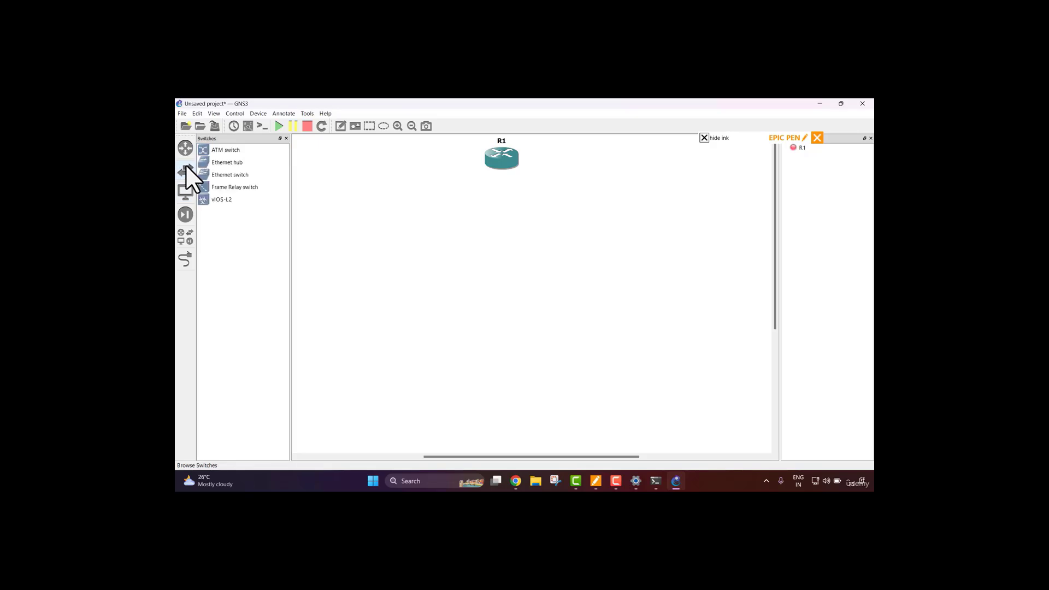
{"action": "left_click_drag", "start_coordinate": [221, 176], "coordinate": [400, 252]}
{"action": "left_click_drag", "start_coordinate": [229, 174], "coordinate": [614, 245]}
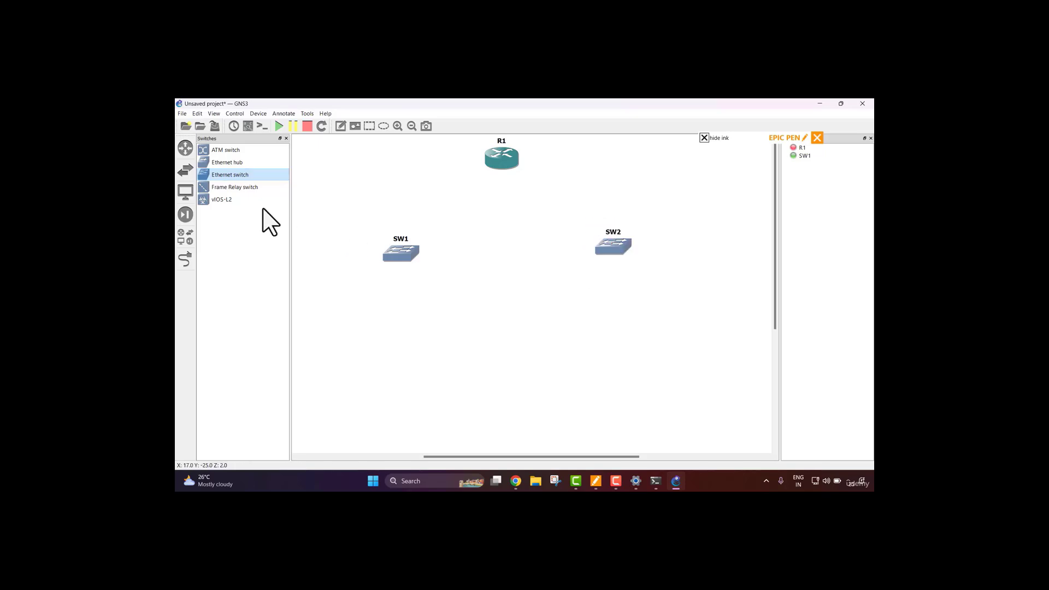
Place one VPCS end device below each Ethernet switch and close the device list.
{"action": "left_click", "coordinate": [188, 192]}
{"action": "left_click_drag", "start_coordinate": [224, 176], "coordinate": [418, 343]}
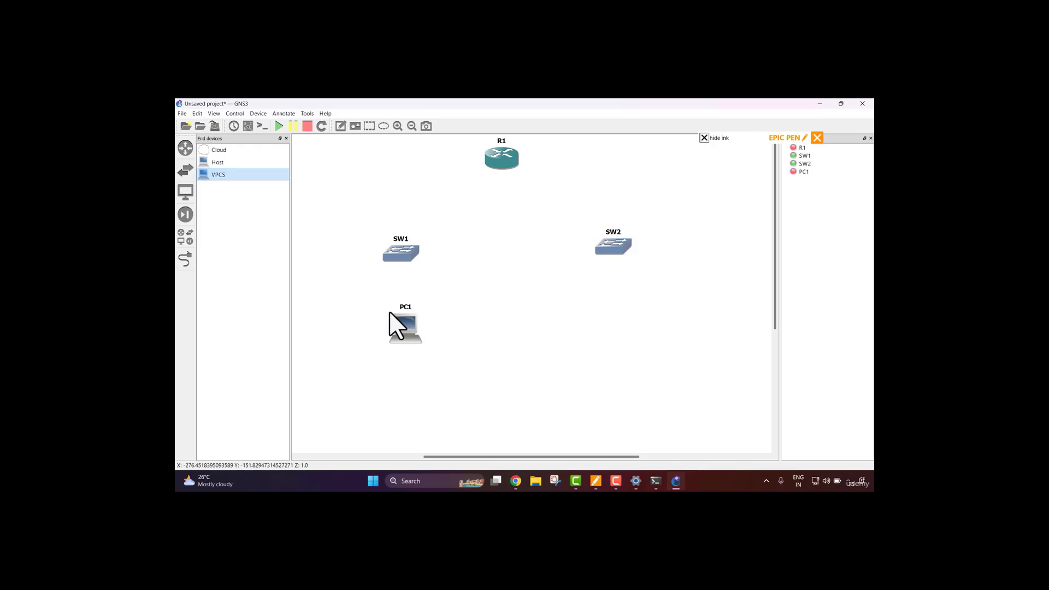
{"action": "left_click_drag", "start_coordinate": [232, 174], "coordinate": [632, 342]}
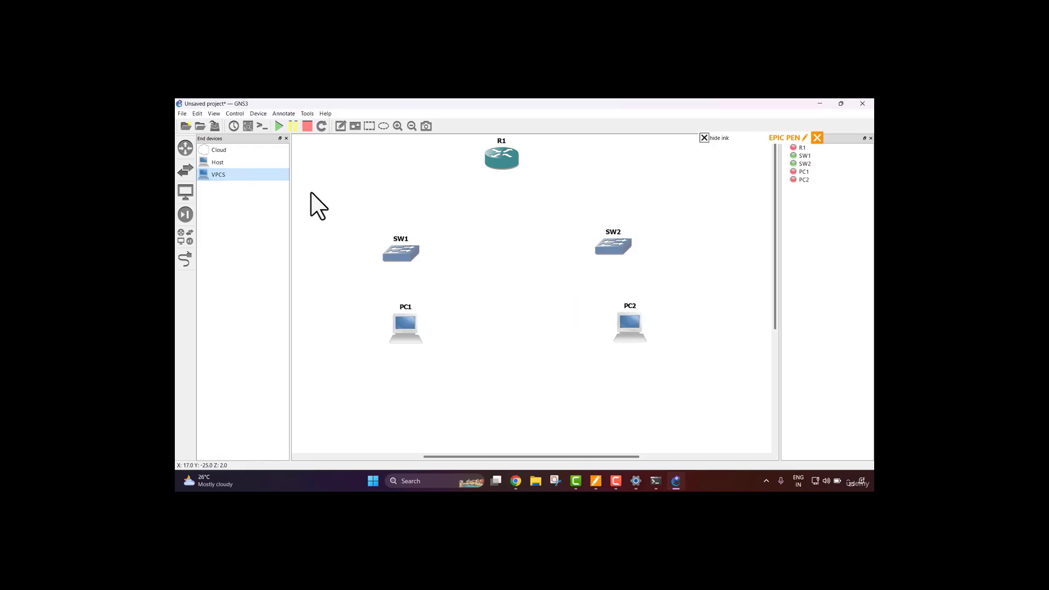
{"action": "left_click", "coordinate": [287, 139]}
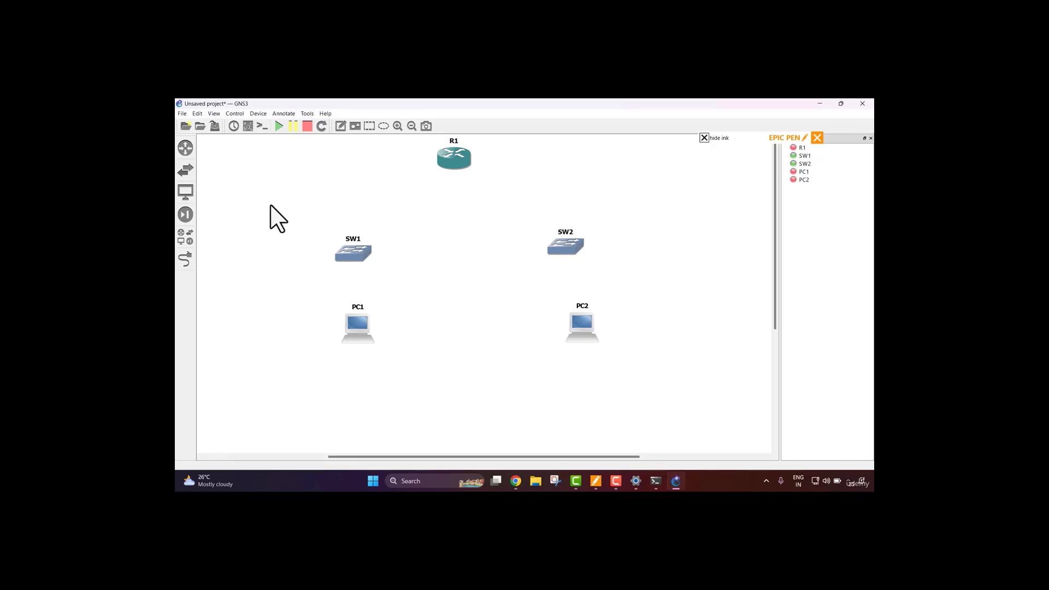
Circle the Add a link tool in red ink and erase the annotation.
{"action": "left_click", "coordinate": [718, 143]}
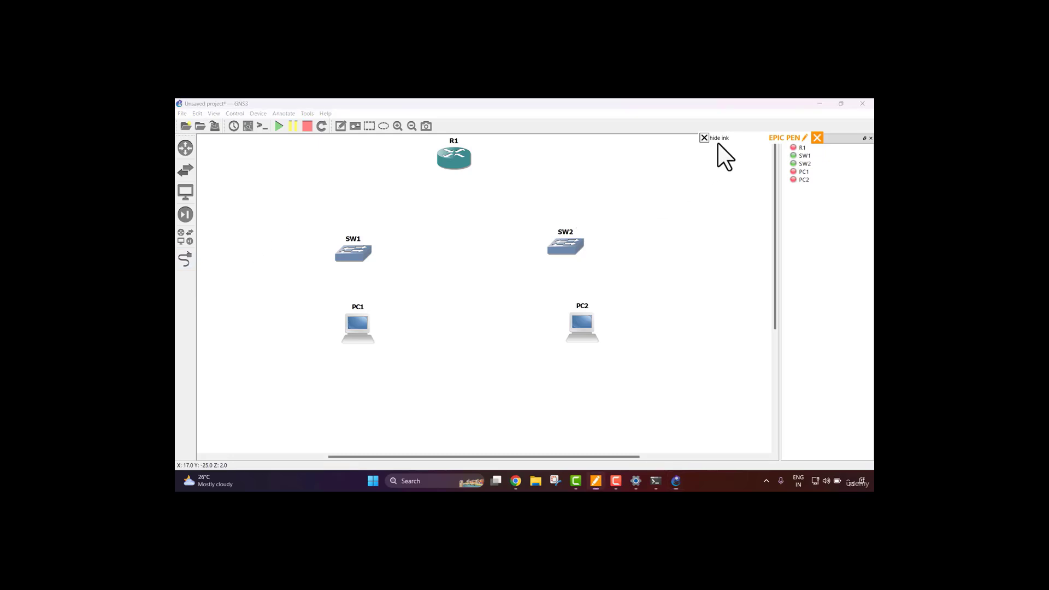
{"action": "left_click", "coordinate": [721, 168]}
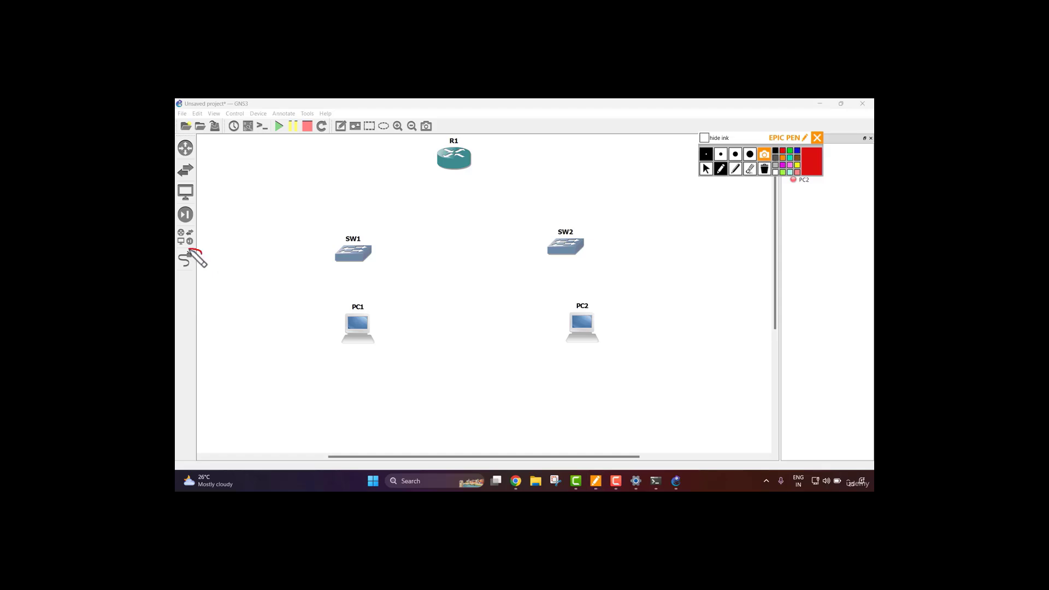
{"action": "mouse_move", "coordinate": [189, 250]}
{"action": "left_mouse_down"}
{"action": "mouse_move", "coordinate": [184, 271]}
{"action": "mouse_move", "coordinate": [204, 265]}
{"action": "left_mouse_up"}
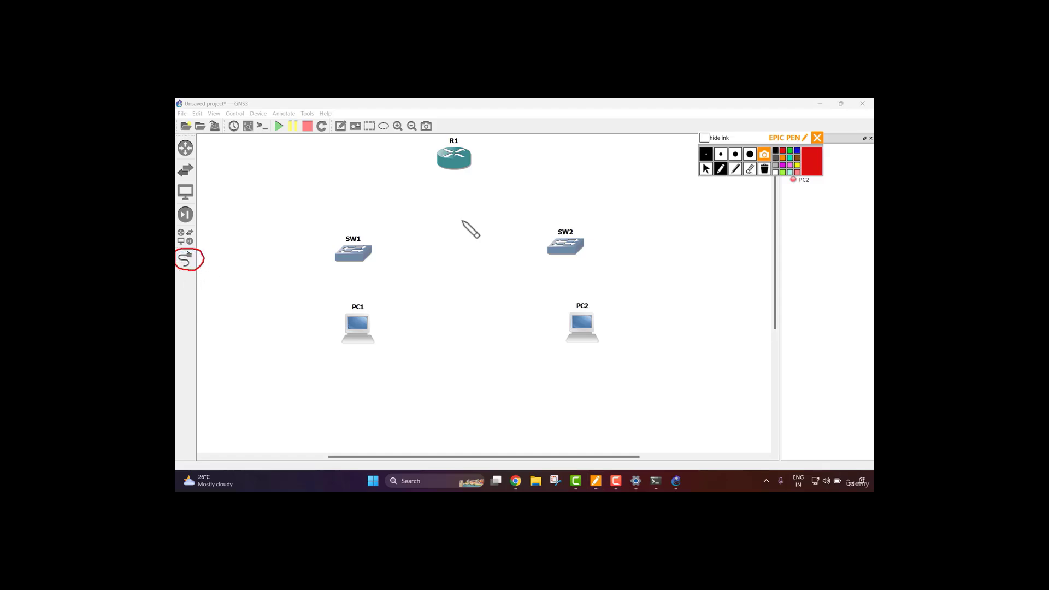
{"action": "left_click", "coordinate": [764, 169]}
{"action": "left_click", "coordinate": [703, 138]}
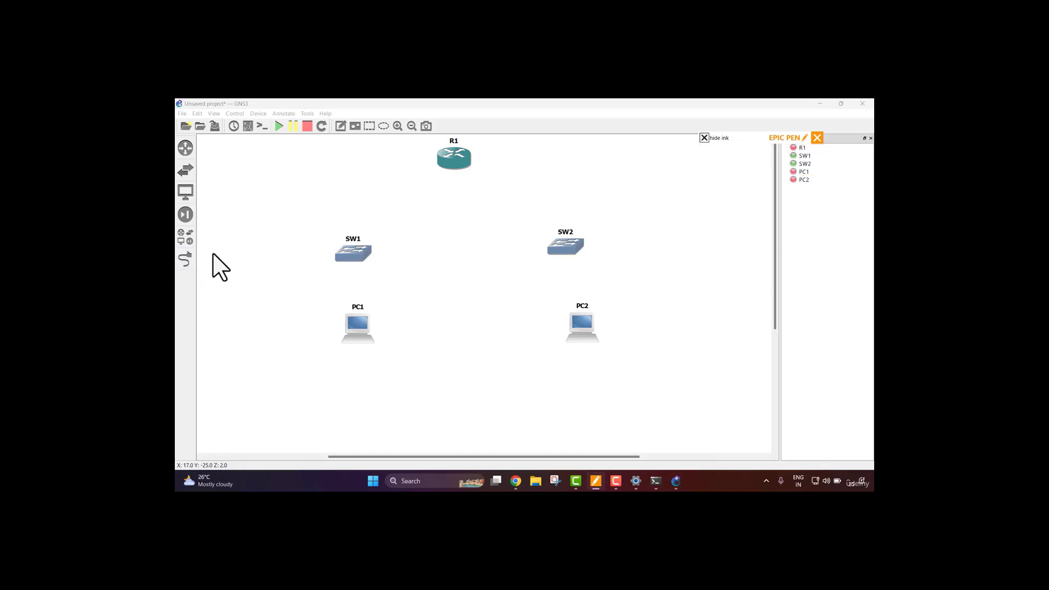
Link R1's FastEthernet0/0 interface to port 1 of SW1.
{"action": "left_click", "coordinate": [186, 260]}
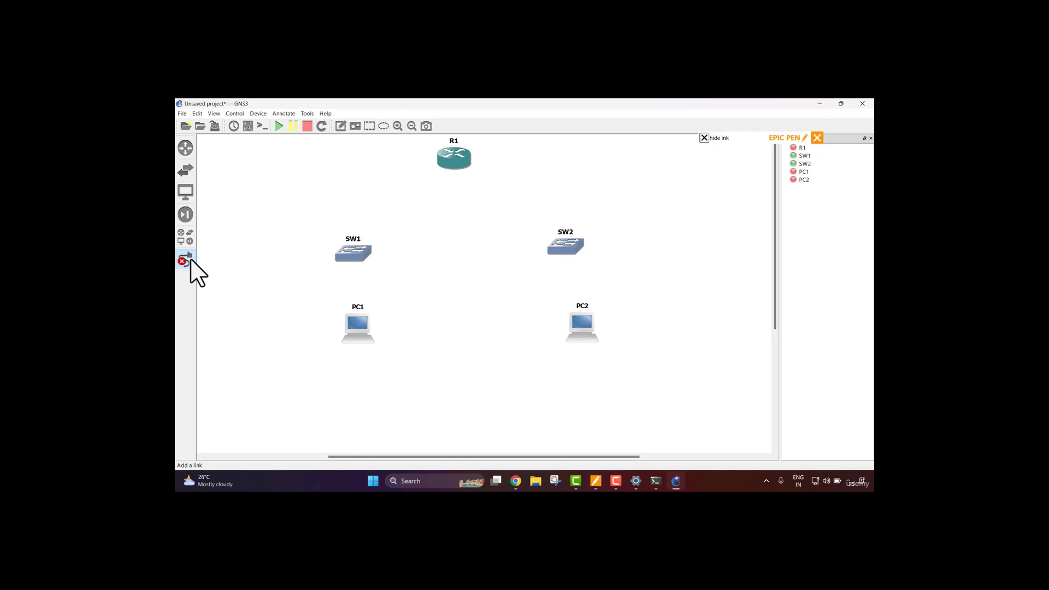
{"action": "left_click", "coordinate": [449, 165]}
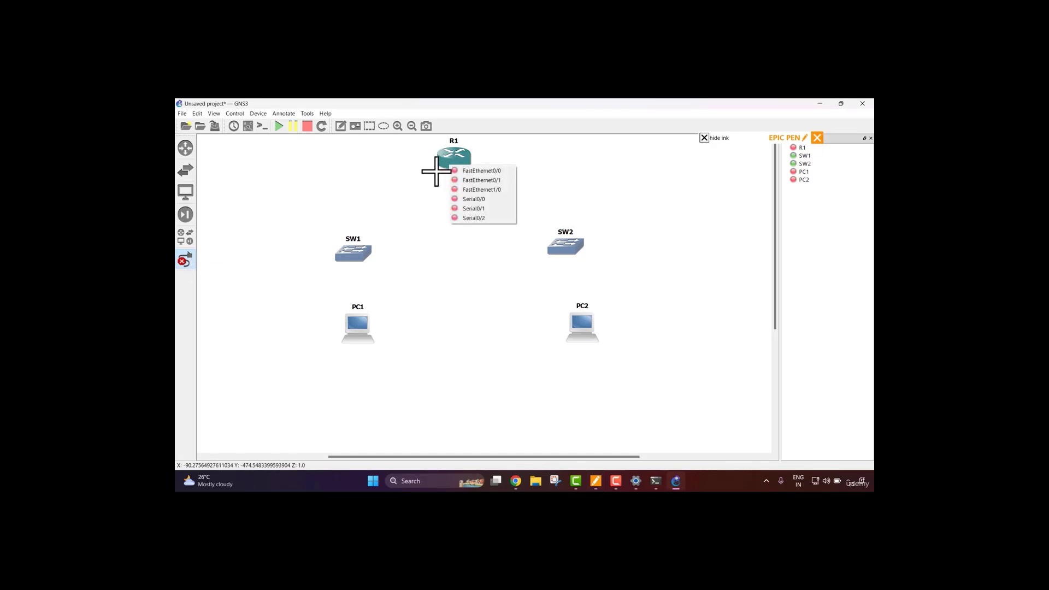
{"action": "left_click", "coordinate": [470, 171]}
{"action": "left_click", "coordinate": [354, 254]}
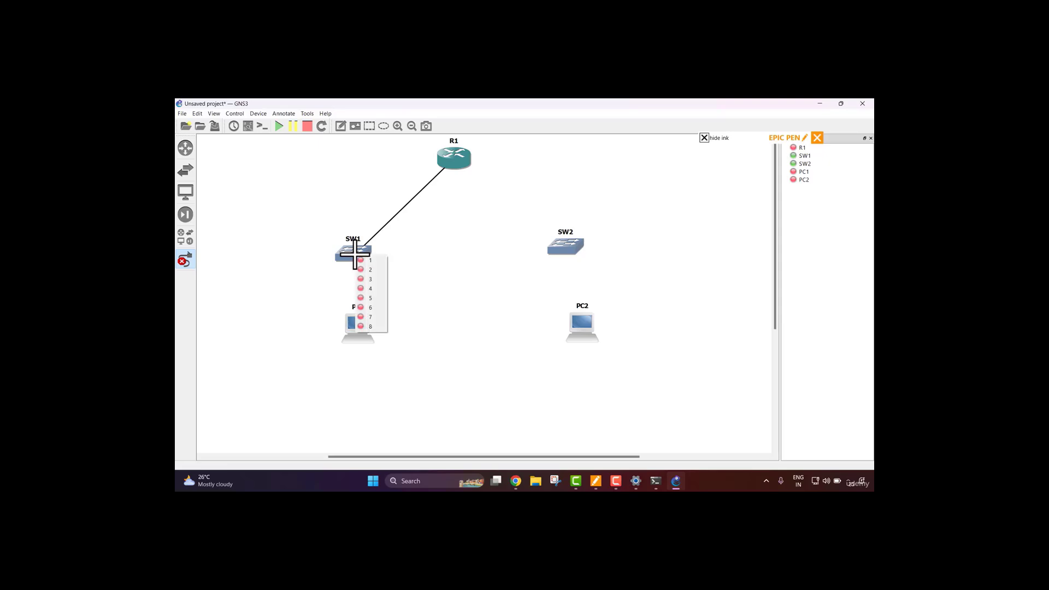
{"action": "left_click", "coordinate": [363, 260]}
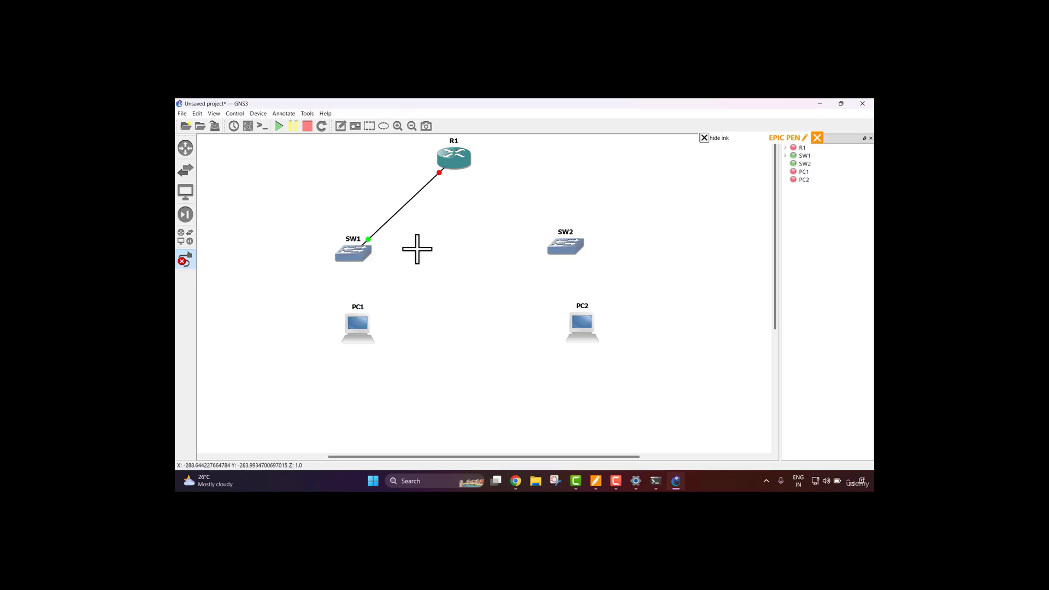
Link R1's FastEthernet0/1 interface to port 1 of SW2.
{"action": "left_click", "coordinate": [462, 164]}
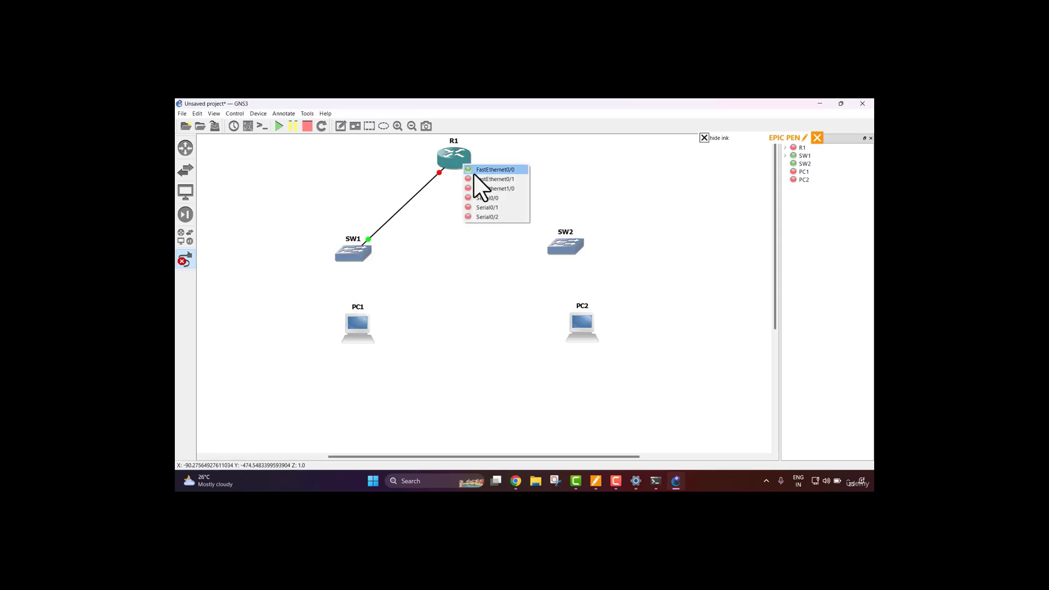
{"action": "left_click", "coordinate": [480, 178]}
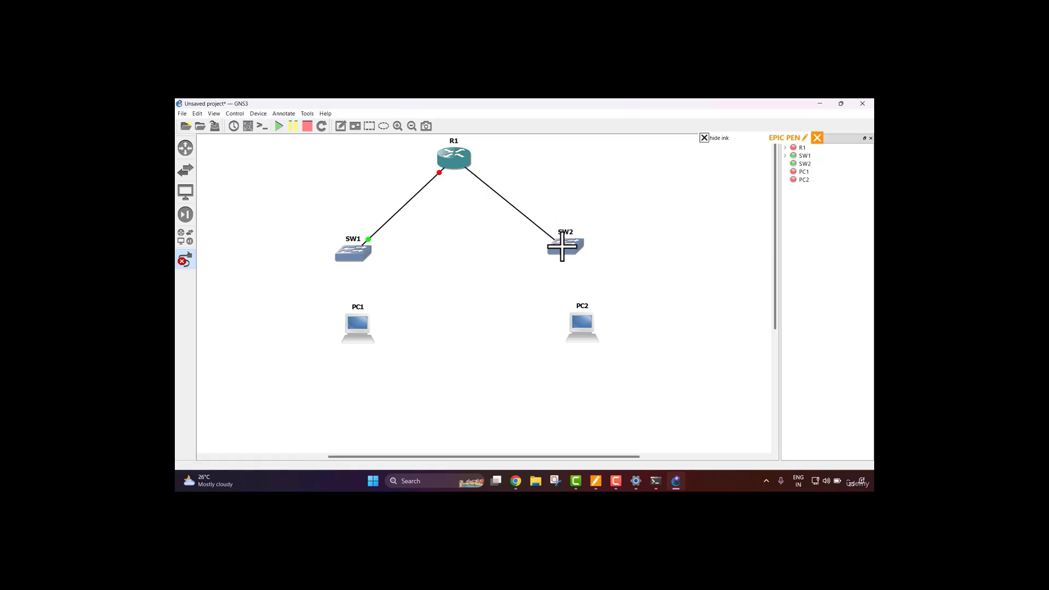
{"action": "left_click", "coordinate": [562, 249]}
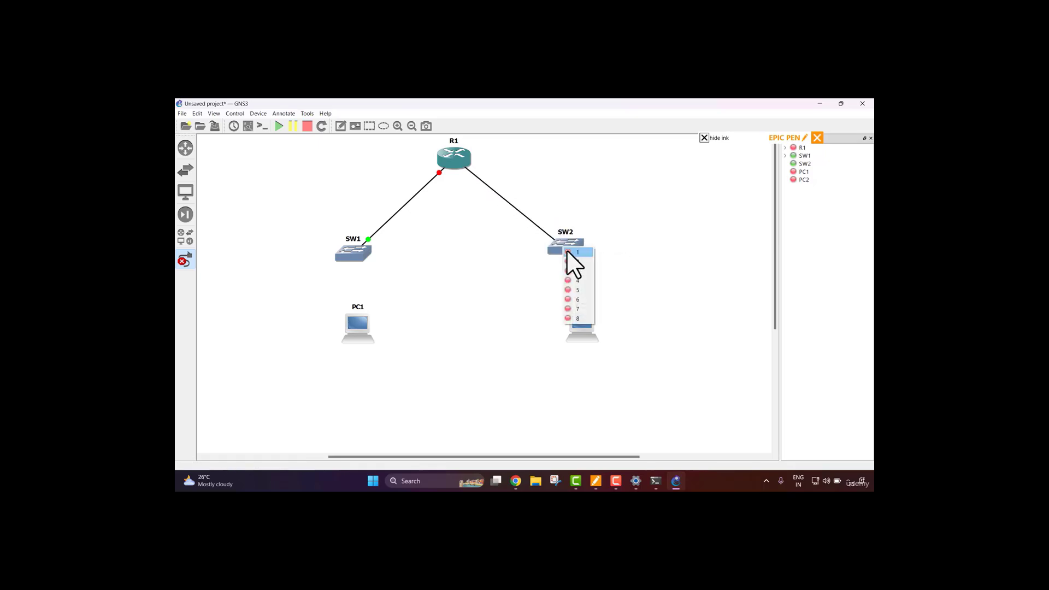
{"action": "left_click", "coordinate": [568, 251]}
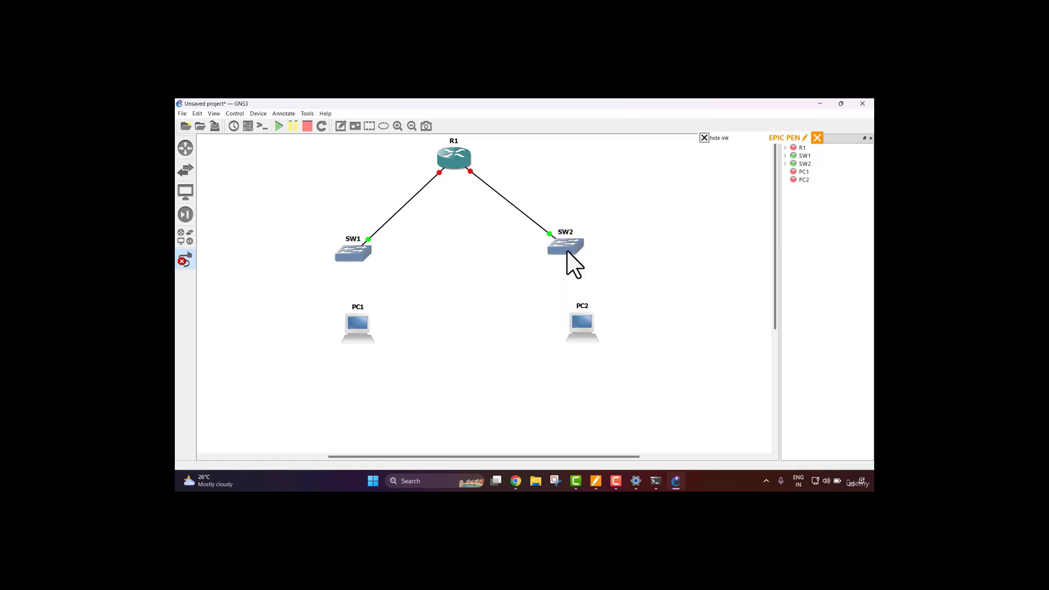
Link a free port of SW1 to the Ethernet0 interface of PC1.
{"action": "left_click", "coordinate": [360, 253]}
{"action": "left_click", "coordinate": [372, 273]}
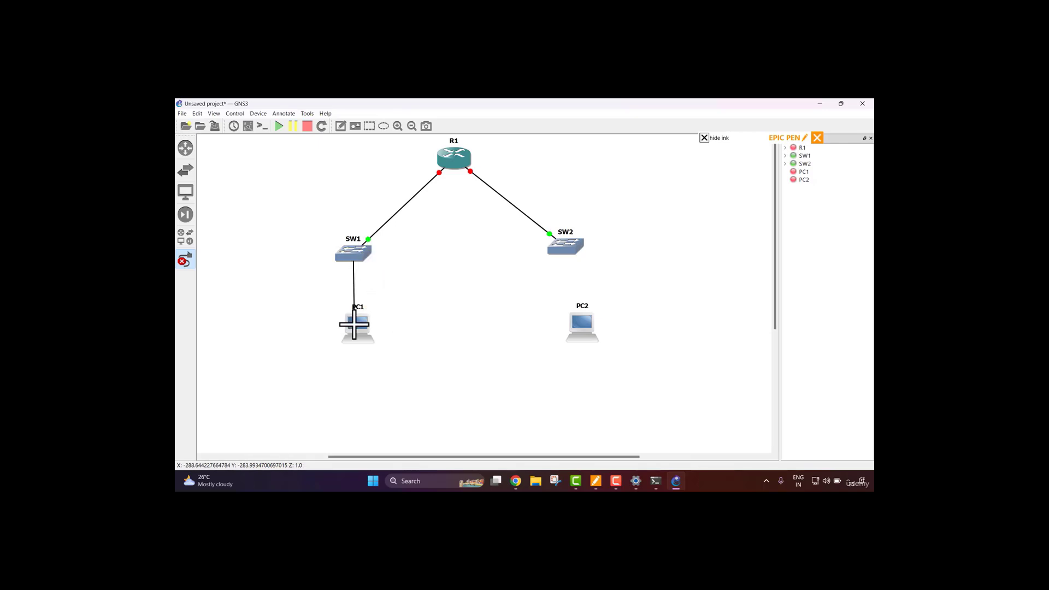
{"action": "left_click", "coordinate": [354, 325]}
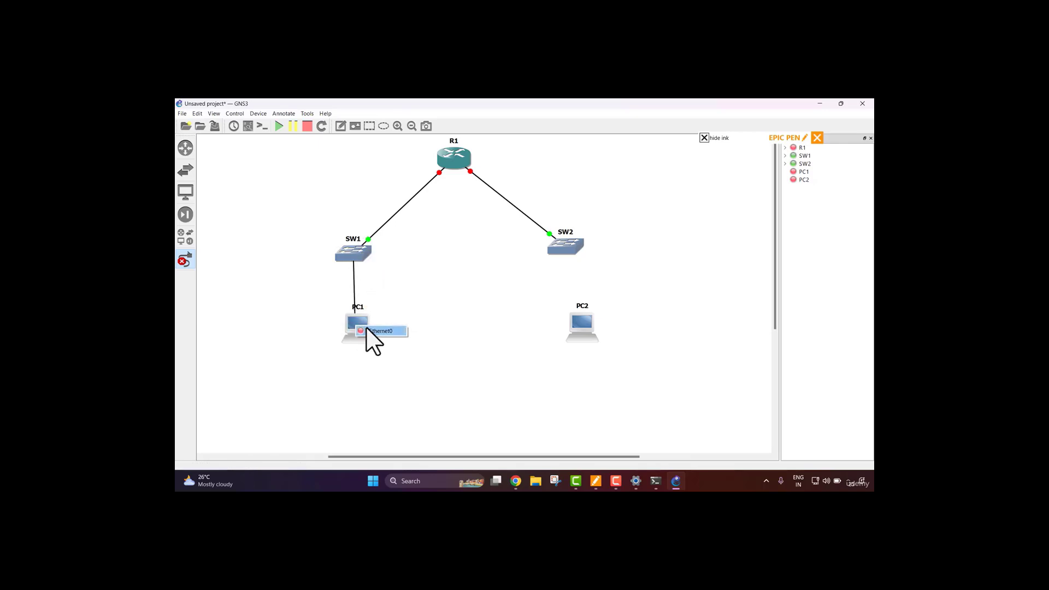
{"action": "left_click", "coordinate": [367, 329]}
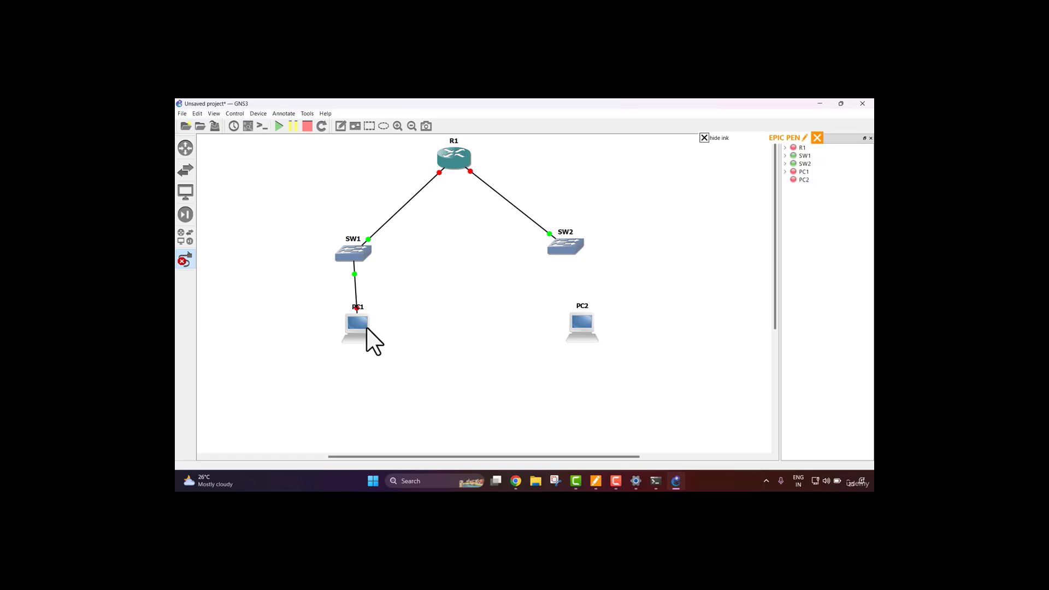
Link a free port of SW2 to the Ethernet interface of PC2.
{"action": "left_click", "coordinate": [571, 250]}
{"action": "left_click", "coordinate": [579, 276]}
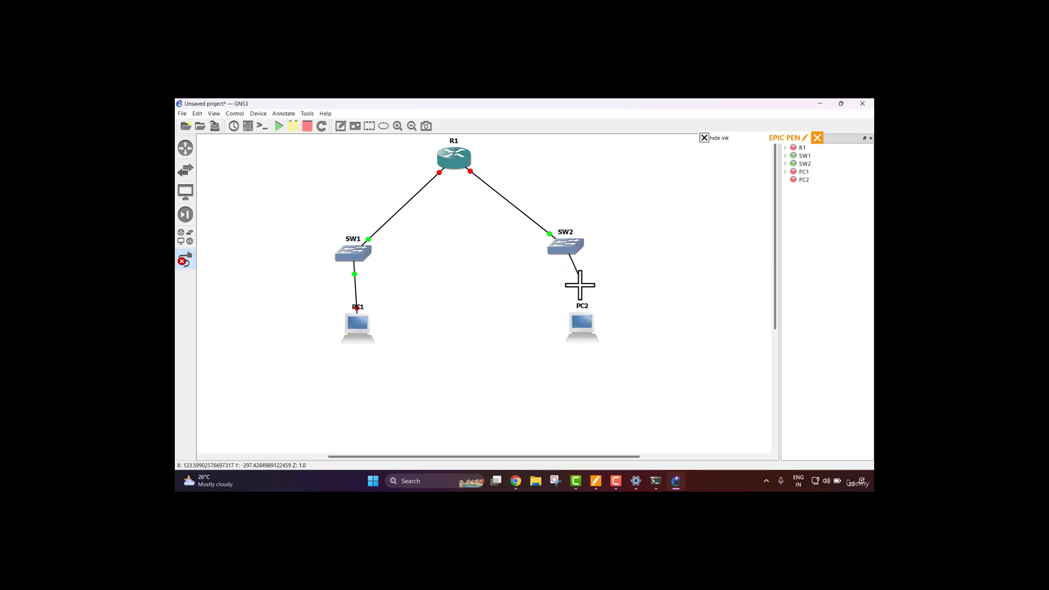
{"action": "left_click", "coordinate": [588, 329]}
{"action": "left_click", "coordinate": [598, 331]}
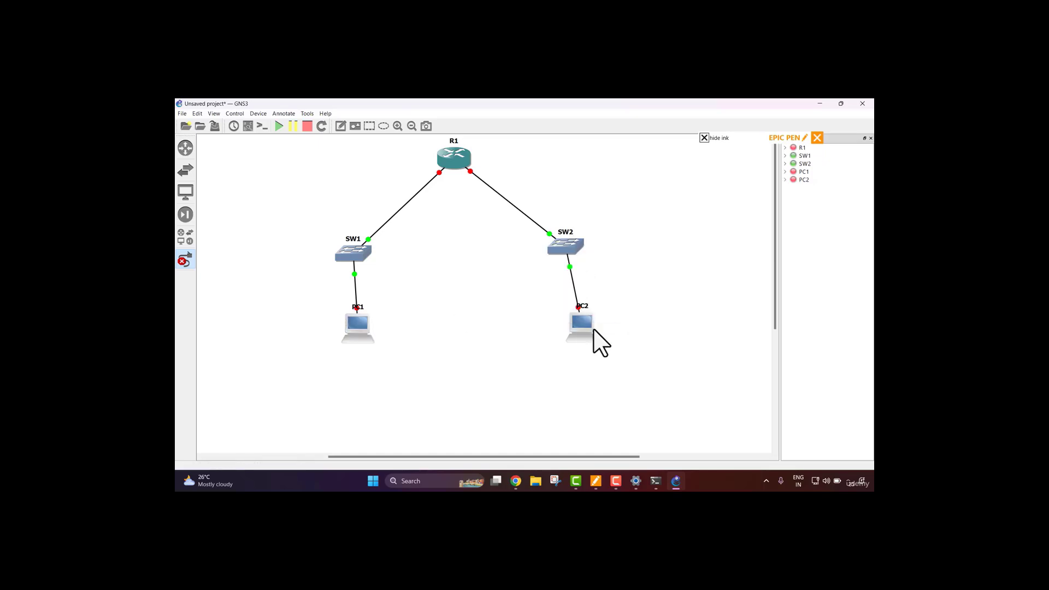
Leave link mode, shift the whole topology lower in the workspace, and move R1 slightly closer to the switches.
{"action": "left_click", "coordinate": [185, 260]}
{"action": "left_click_drag", "start_coordinate": [322, 155], "coordinate": [596, 369]}
{"action": "left_click", "coordinate": [458, 362]}
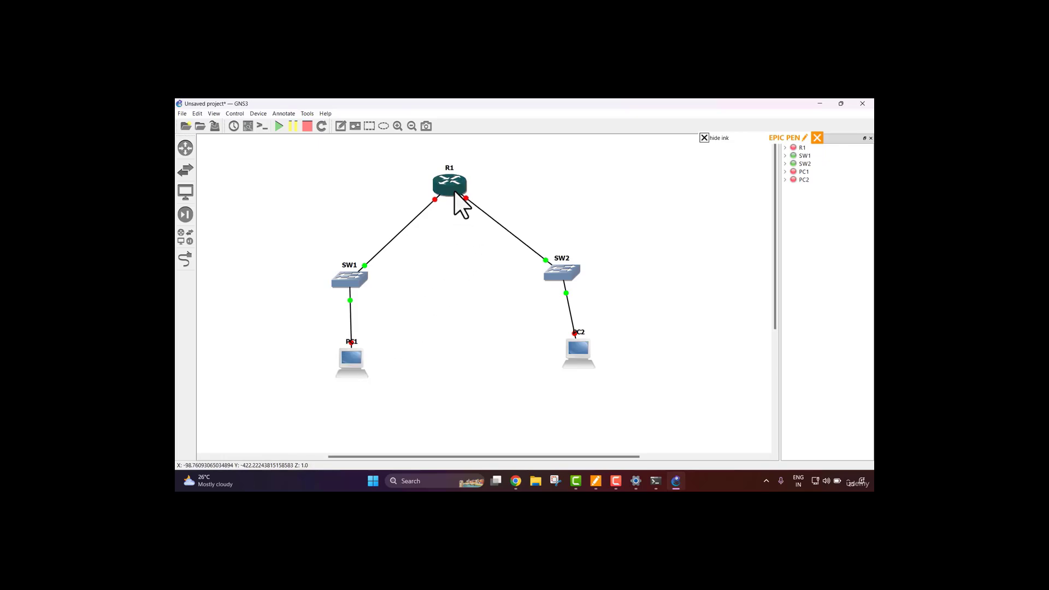
{"action": "left_click_drag", "start_coordinate": [454, 190], "coordinate": [451, 200]}
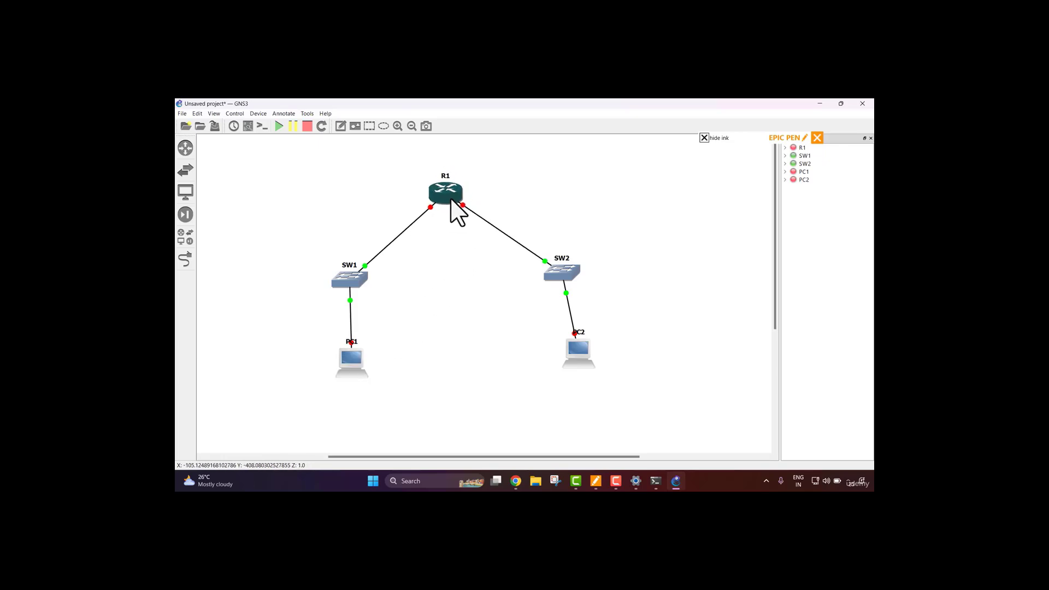
Add the note 192.168.10.1/24 and place it next to R1 on the SW1 side.
{"action": "left_click", "coordinate": [341, 127]}
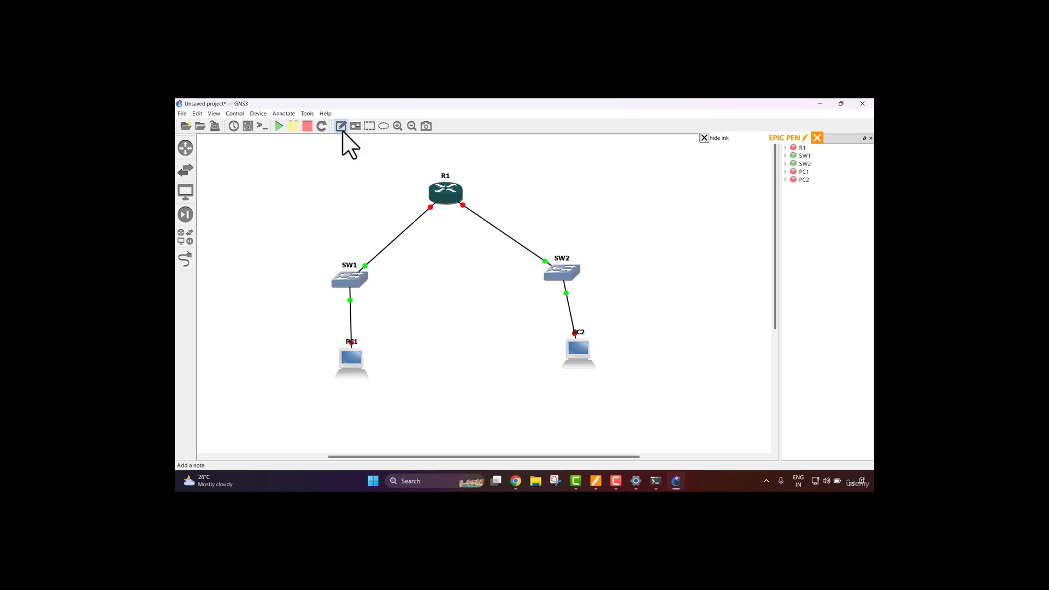
{"action": "left_click", "coordinate": [311, 196]}
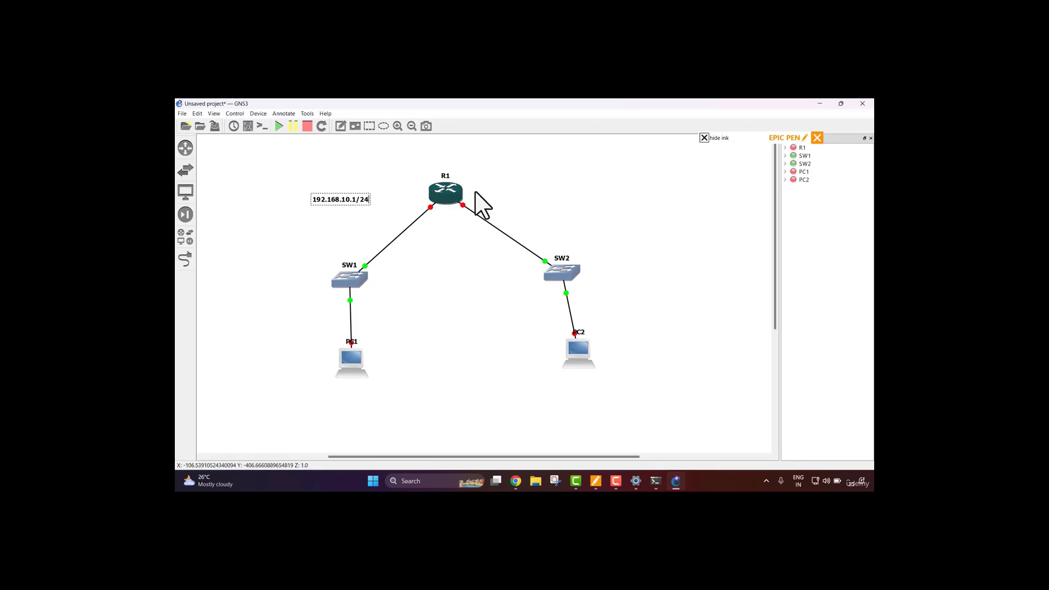
{"action": "left_click", "coordinate": [503, 190]}
{"action": "left_click_drag", "start_coordinate": [353, 201], "coordinate": [404, 197]}
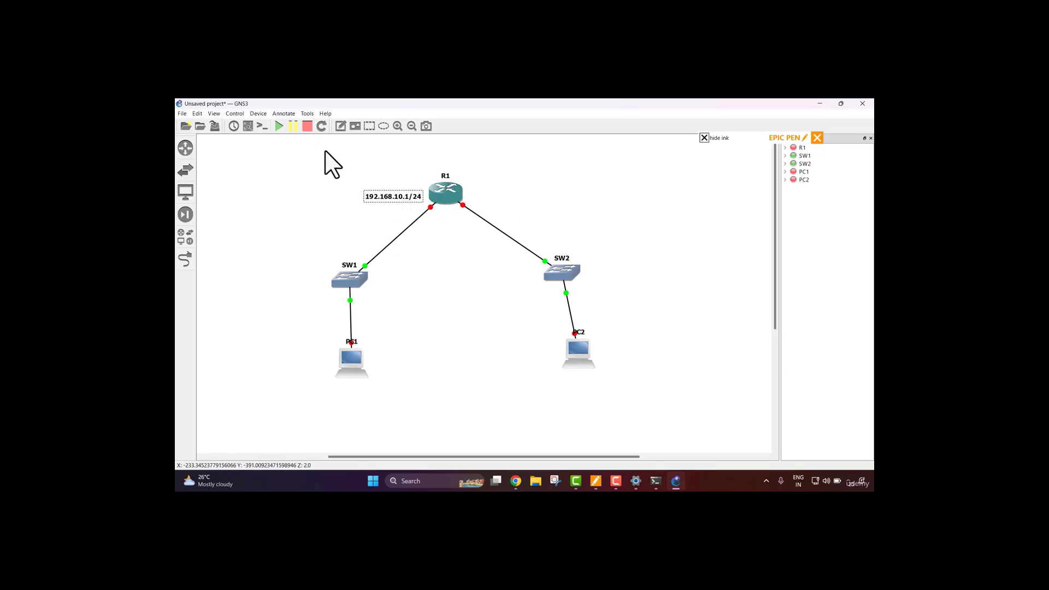
Add the note 192.168.20.1/24 next to R1 on the SW2 side.
{"action": "left_click", "coordinate": [340, 127]}
{"action": "left_click", "coordinate": [483, 188]}
{"action": "type", "text": "192.168.20.1/24"}
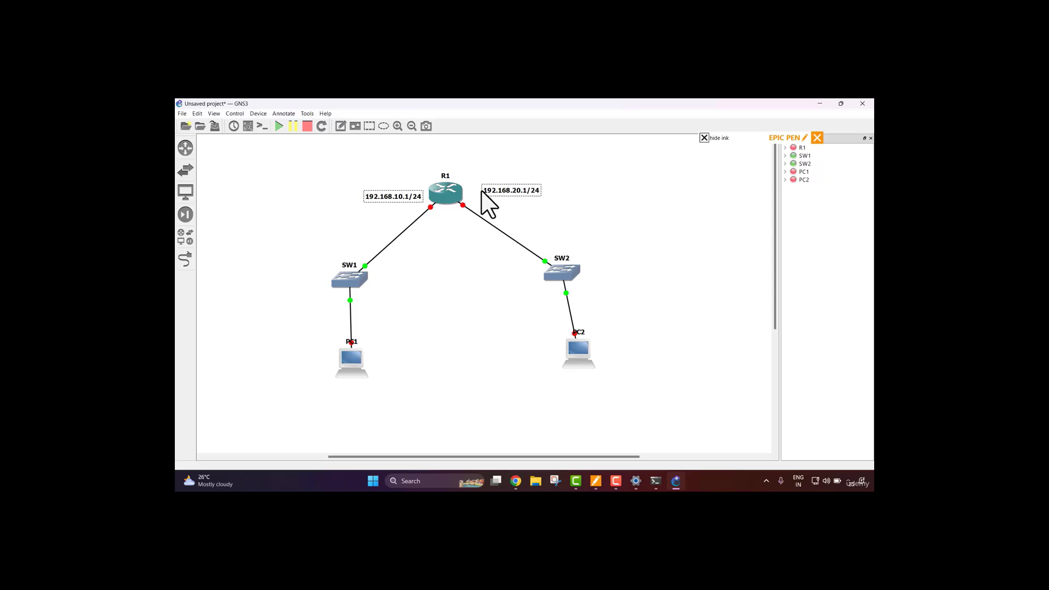
{"action": "left_click", "coordinate": [598, 203]}
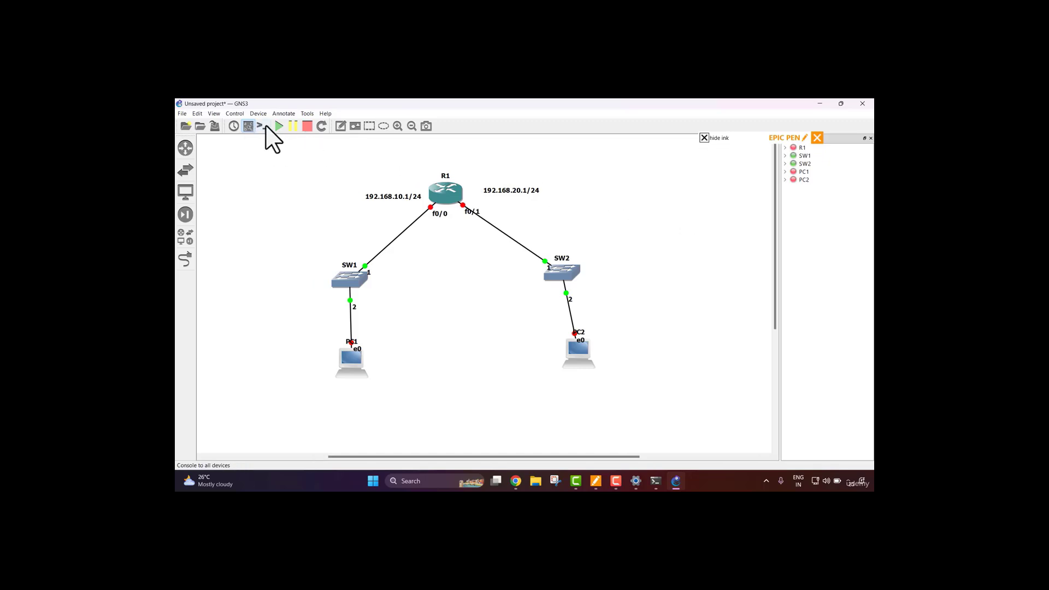
Hide the interface labels, mark the label display control with the ink pen, and clear the ink.
{"action": "left_click", "coordinate": [248, 126]}
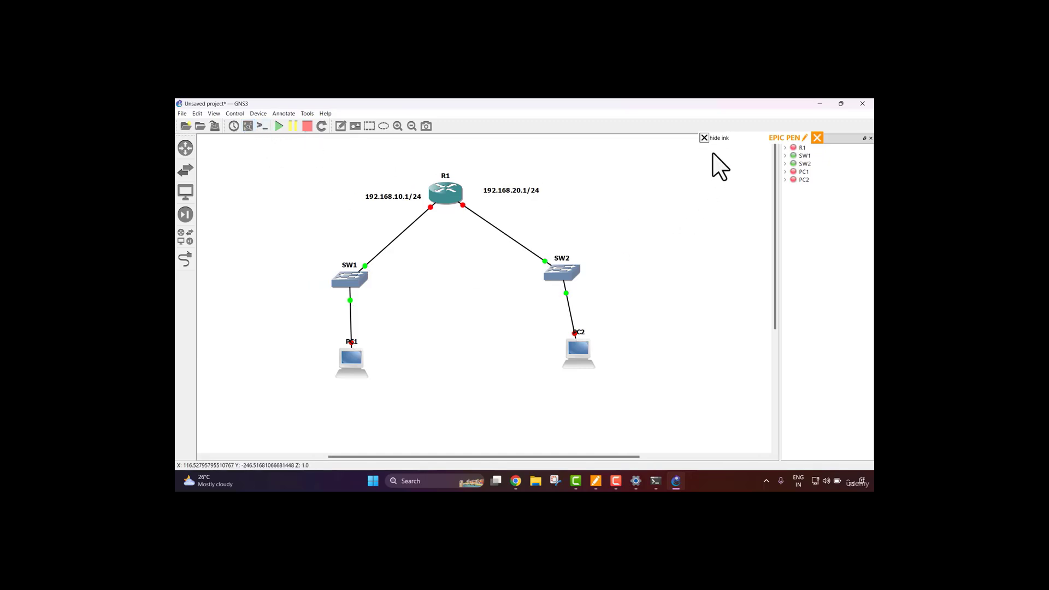
{"action": "left_click", "coordinate": [705, 138]}
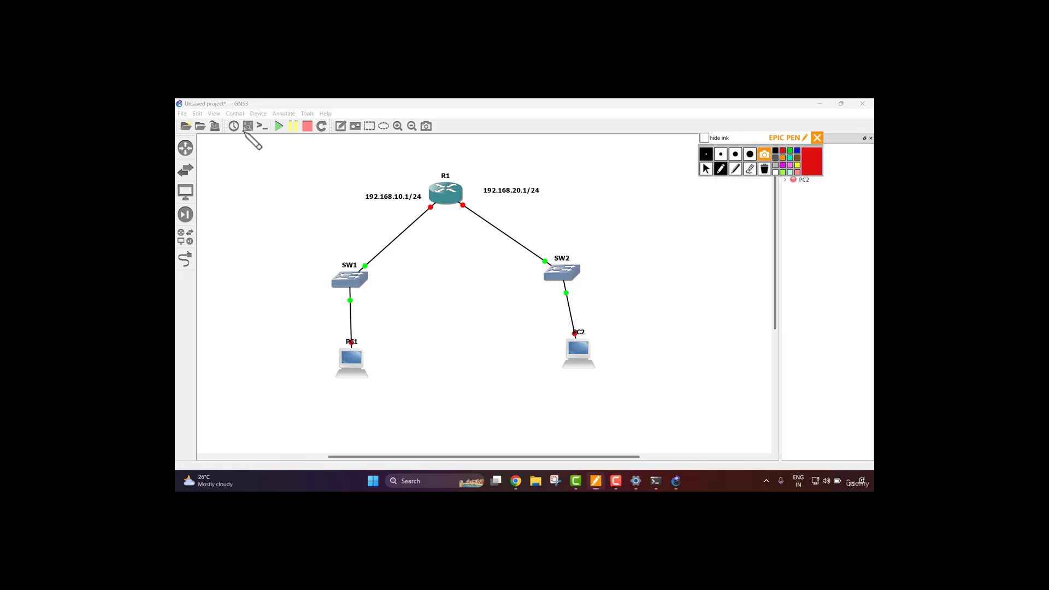
{"action": "left_click_drag", "start_coordinate": [244, 133], "coordinate": [249, 126]}
{"action": "left_click", "coordinate": [761, 165]}
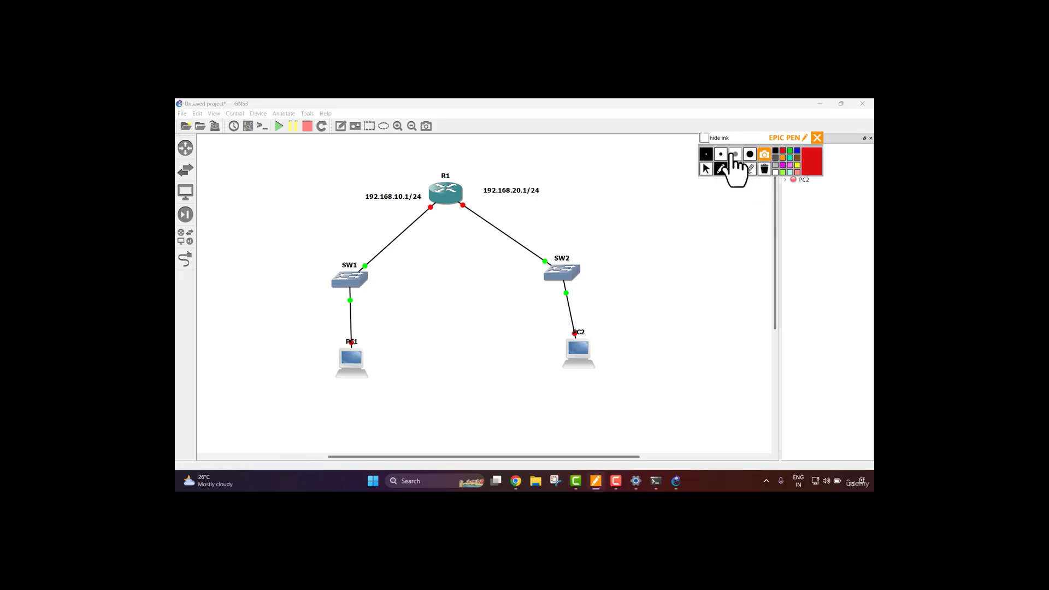
{"action": "left_click", "coordinate": [705, 169]}
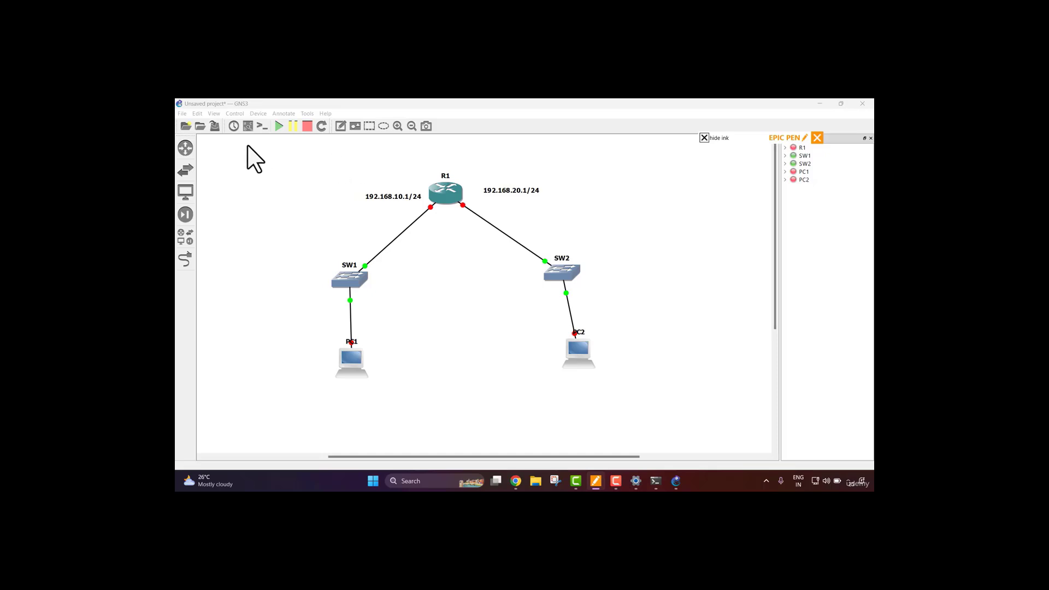
Show the interface labels and move R1's f0/0 and f0/1 labels outward, below their matching address notes.
{"action": "left_click", "coordinate": [250, 127]}
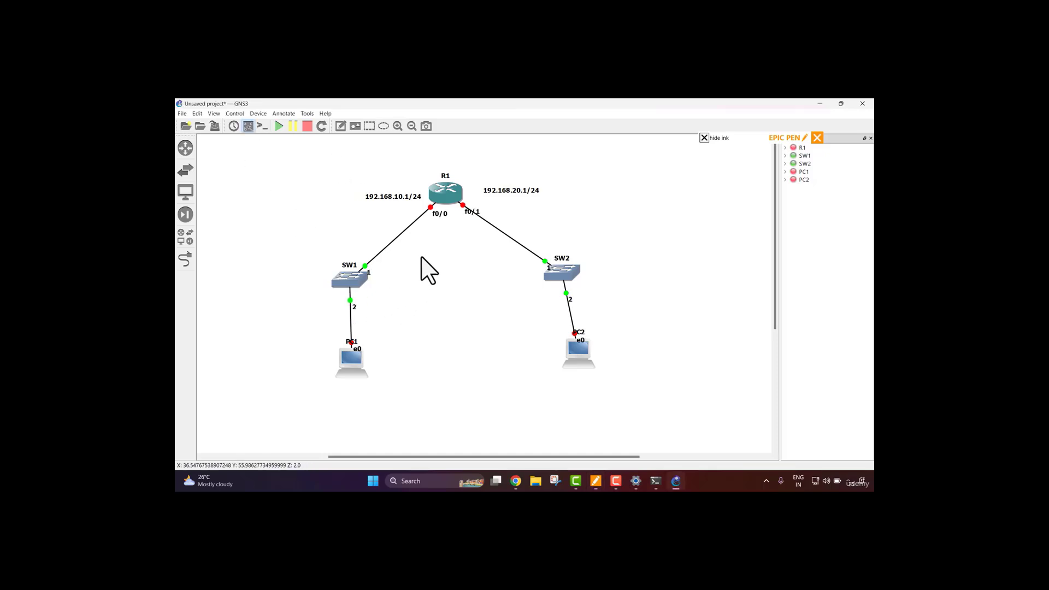
{"action": "left_click_drag", "start_coordinate": [438, 218], "coordinate": [490, 208]}
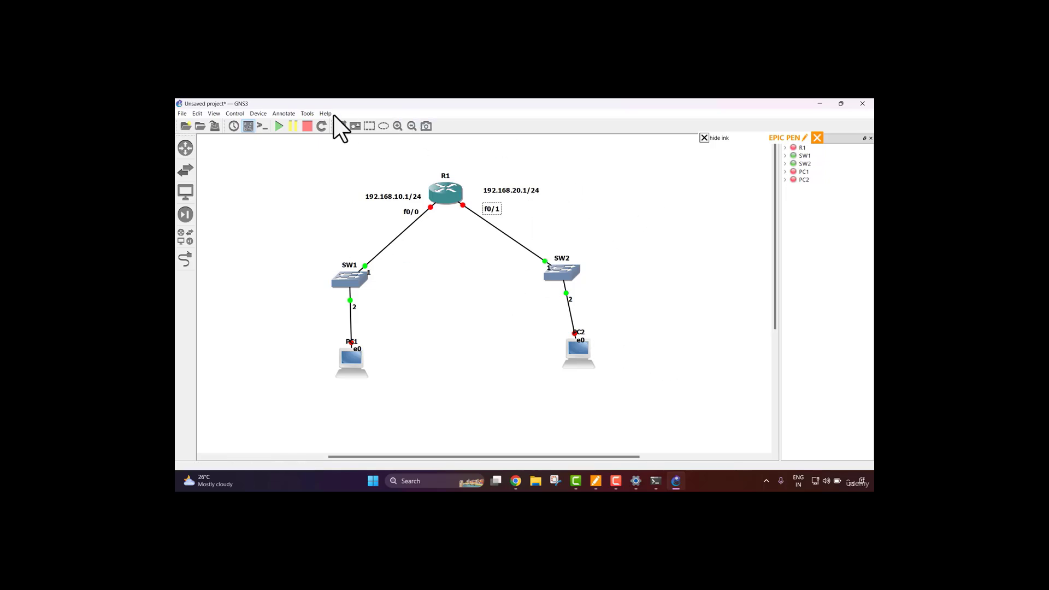
Add the note 192.168.10.10/24 at PC1.
{"action": "left_click", "coordinate": [341, 126]}
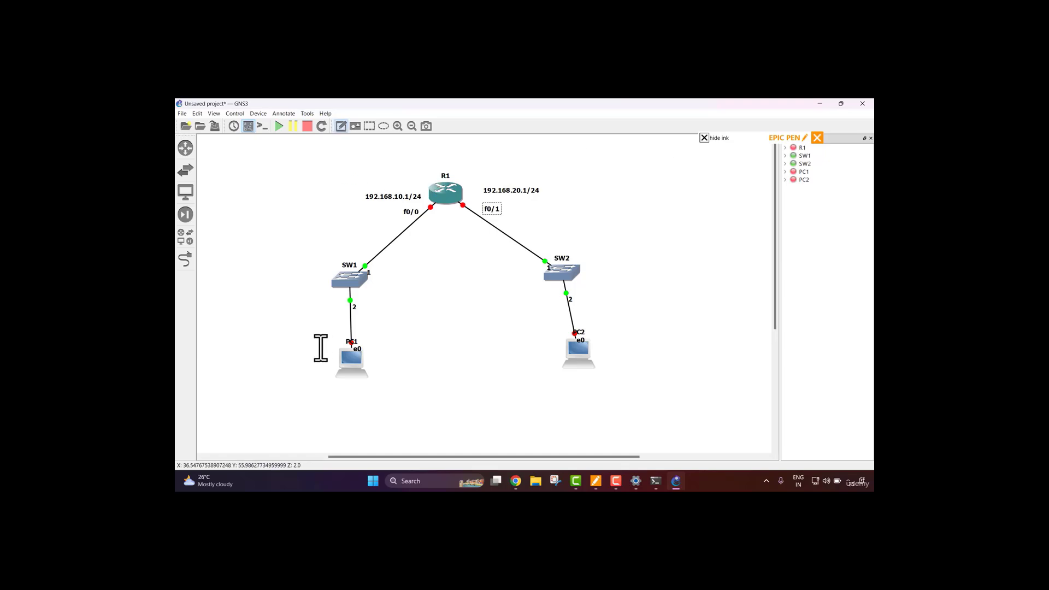
{"action": "left_click", "coordinate": [302, 362]}
{"action": "type", "text": "192.168.10.10/24"}
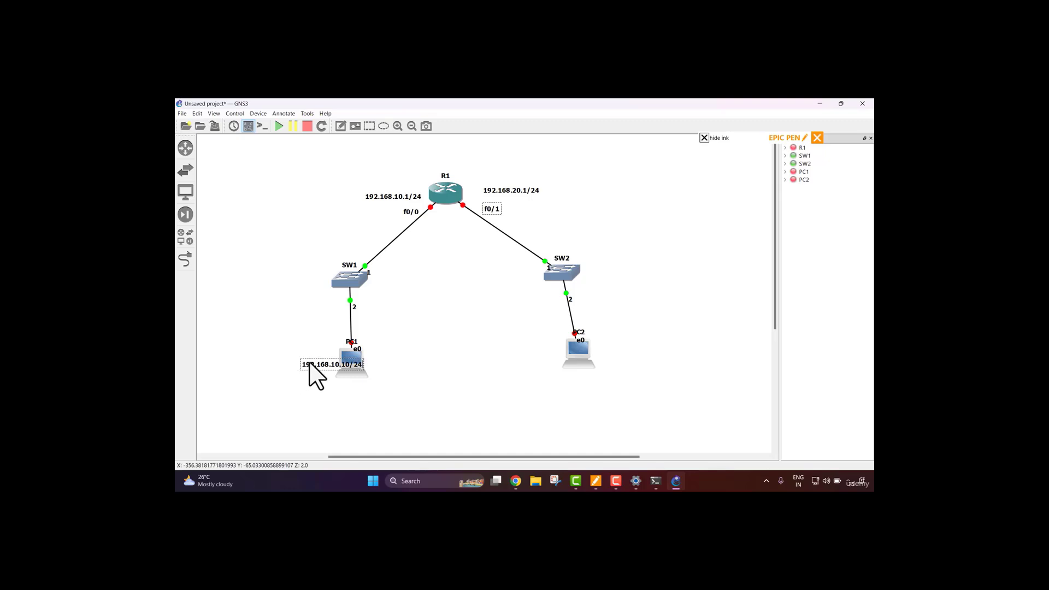
Append the gateway 192.168.10.1 to PC1's address note and move the note beneath PC1.
{"action": "left_click", "coordinate": [304, 366]}
{"action": "double_click", "coordinate": [320, 368]}
{"action": "left_click", "coordinate": [321, 368]}
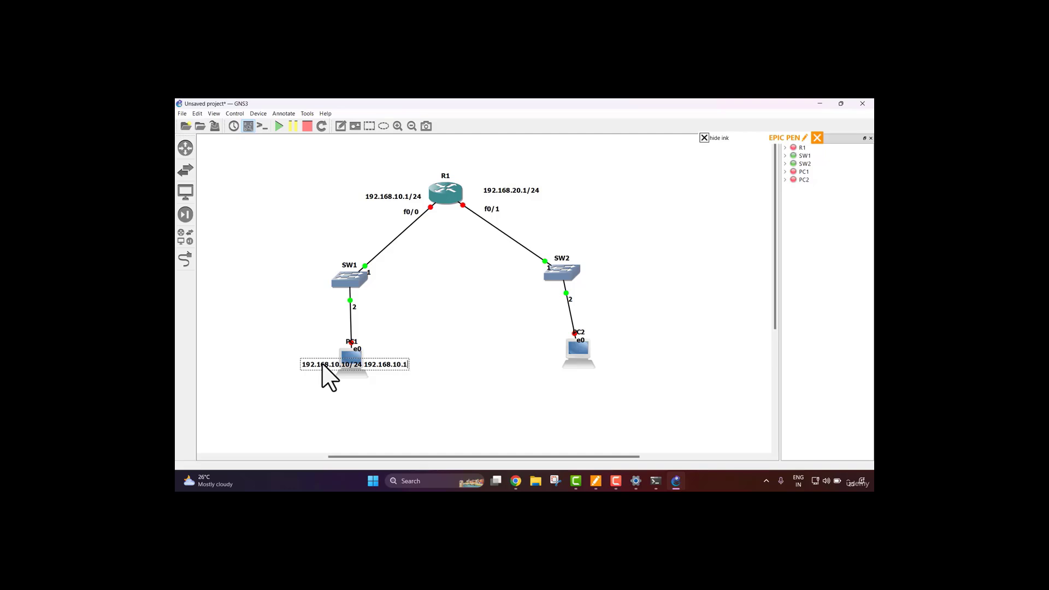
{"action": "left_click_drag", "start_coordinate": [369, 359], "coordinate": [363, 393]}
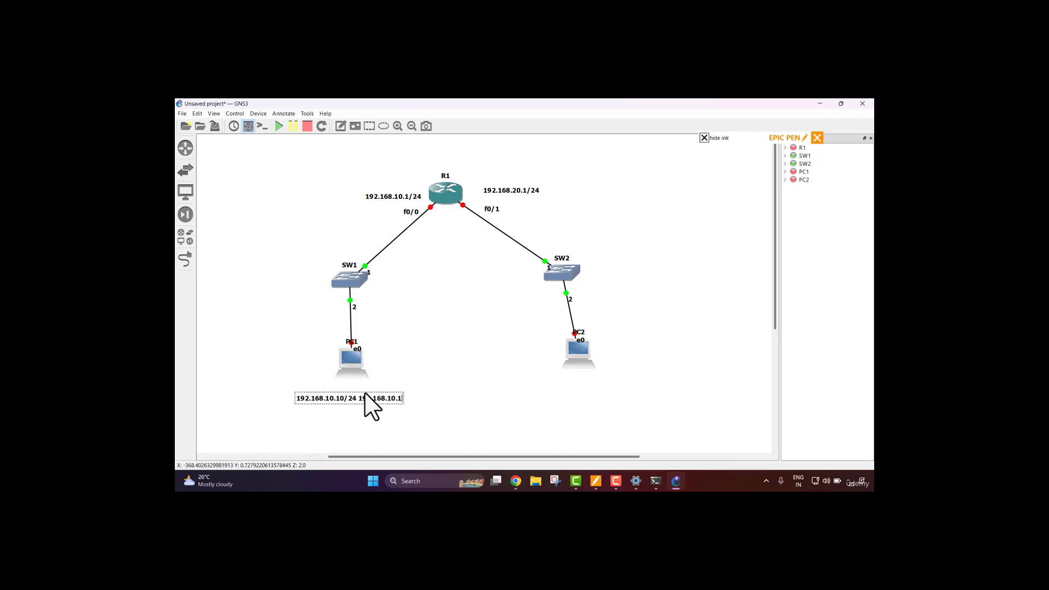
{"action": "left_click", "coordinate": [405, 391]}
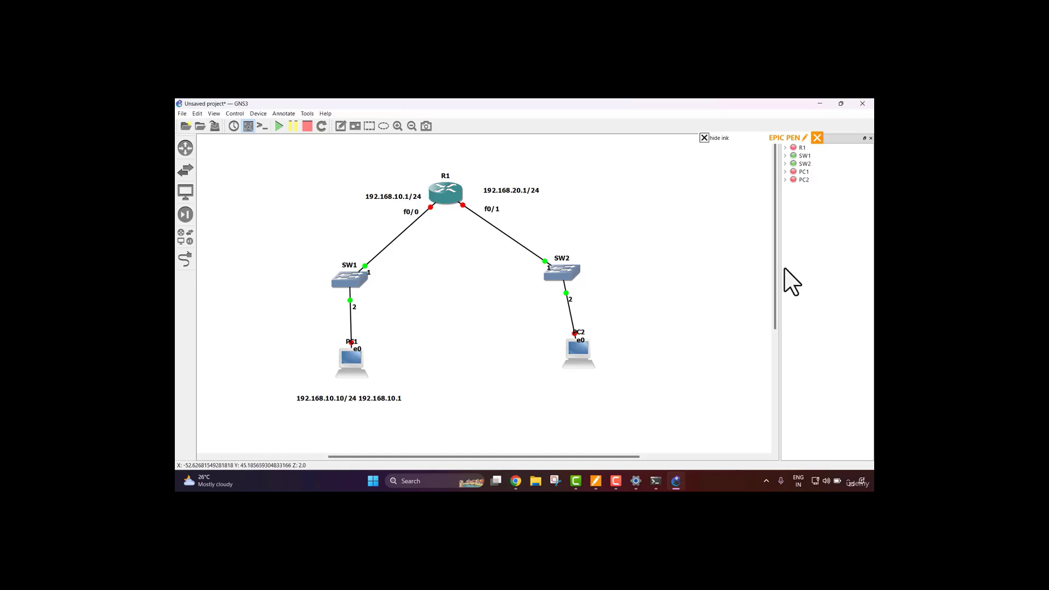
Circle PC1's IP address, underline its gateway and mark PC1 in red ink, then clear and hide the ink.
{"action": "left_click", "coordinate": [721, 138]}
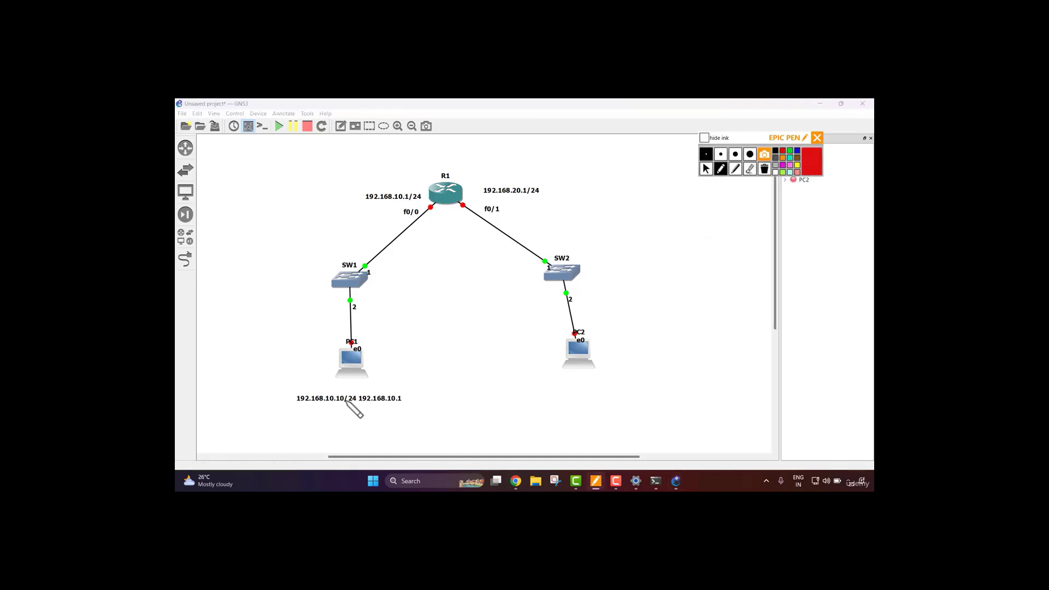
{"action": "mouse_move", "coordinate": [344, 391]}
{"action": "left_mouse_down"}
{"action": "mouse_move", "coordinate": [296, 395]}
{"action": "mouse_move", "coordinate": [301, 406]}
{"action": "mouse_move", "coordinate": [335, 411]}
{"action": "mouse_move", "coordinate": [339, 385]}
{"action": "left_mouse_up"}
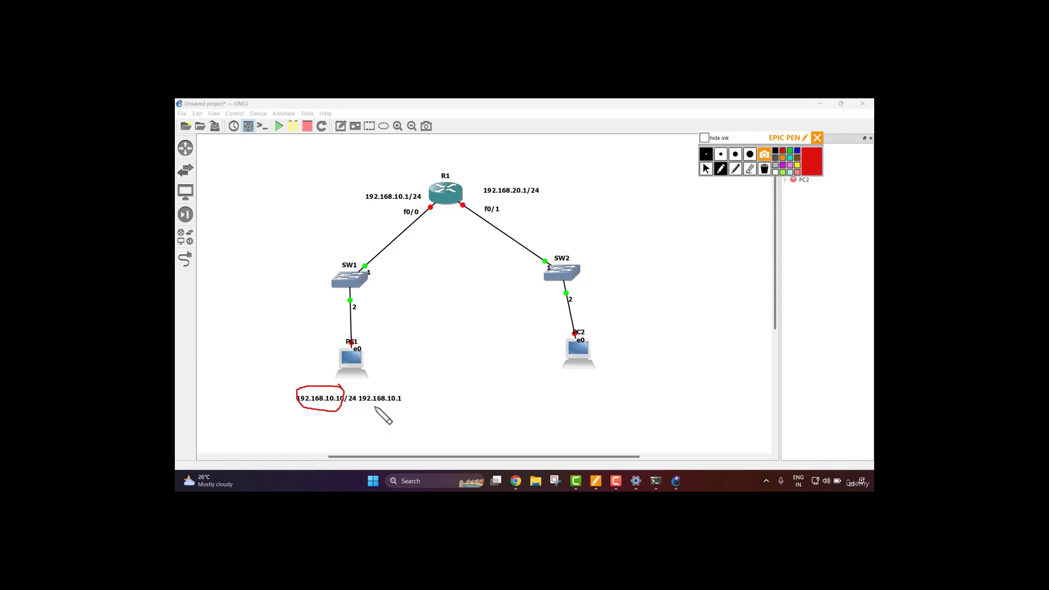
{"action": "left_click_drag", "start_coordinate": [361, 406], "coordinate": [402, 408]}
{"action": "left_click_drag", "start_coordinate": [334, 345], "coordinate": [403, 353]}
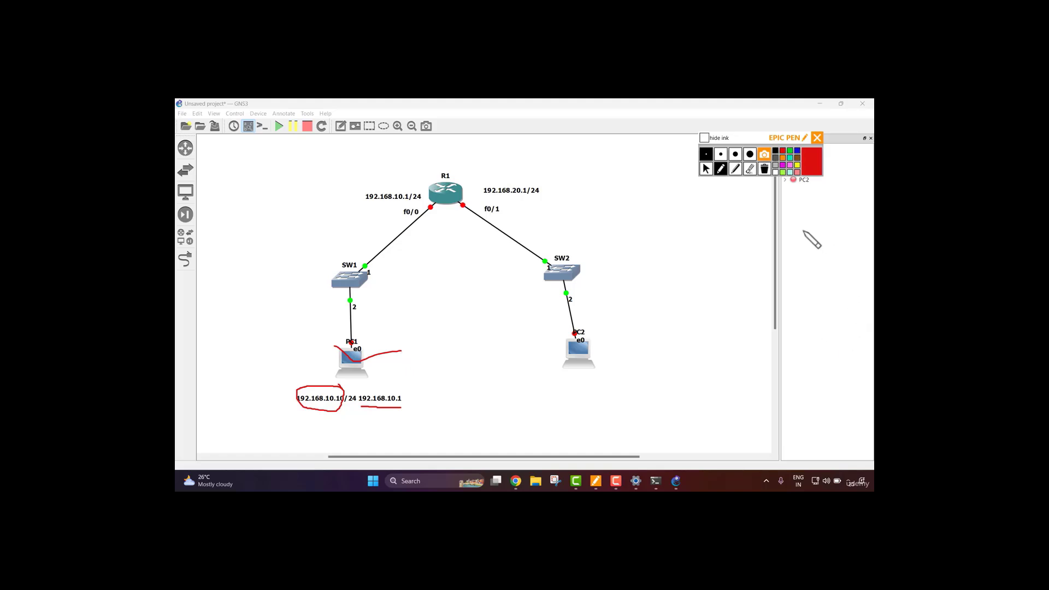
{"action": "left_click", "coordinate": [765, 170]}
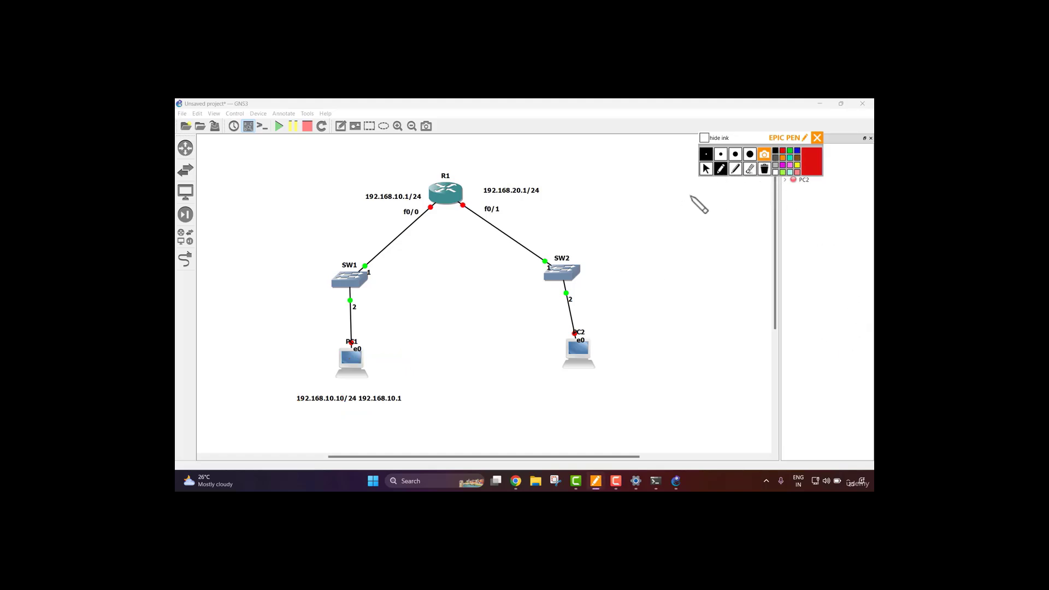
{"action": "left_click", "coordinate": [711, 139]}
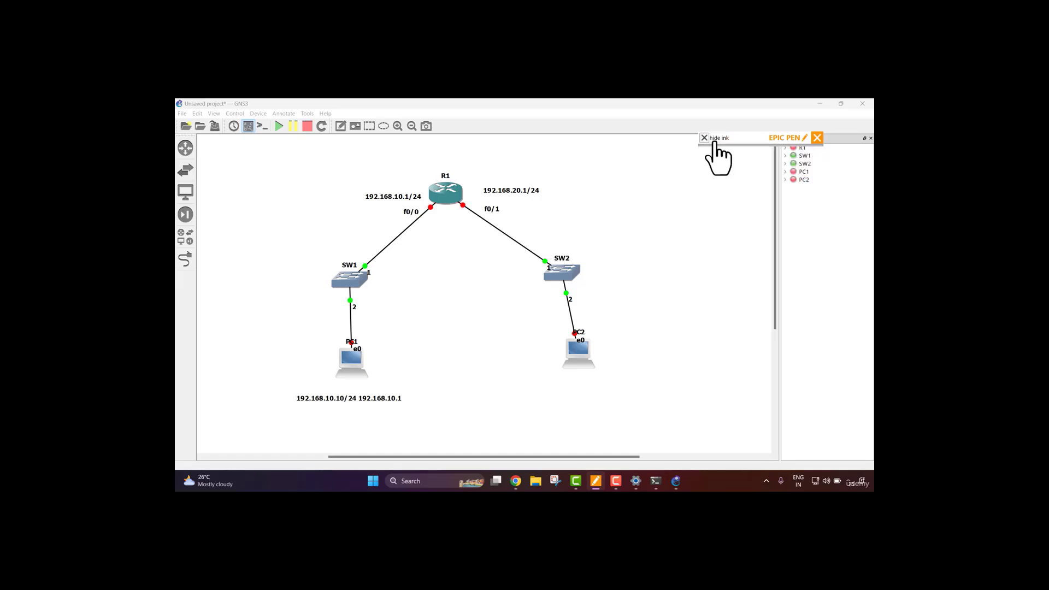
Duplicate PC1's address note and place the copy beside PC2.
{"action": "right_click", "coordinate": [361, 399]}
{"action": "left_click", "coordinate": [386, 405]}
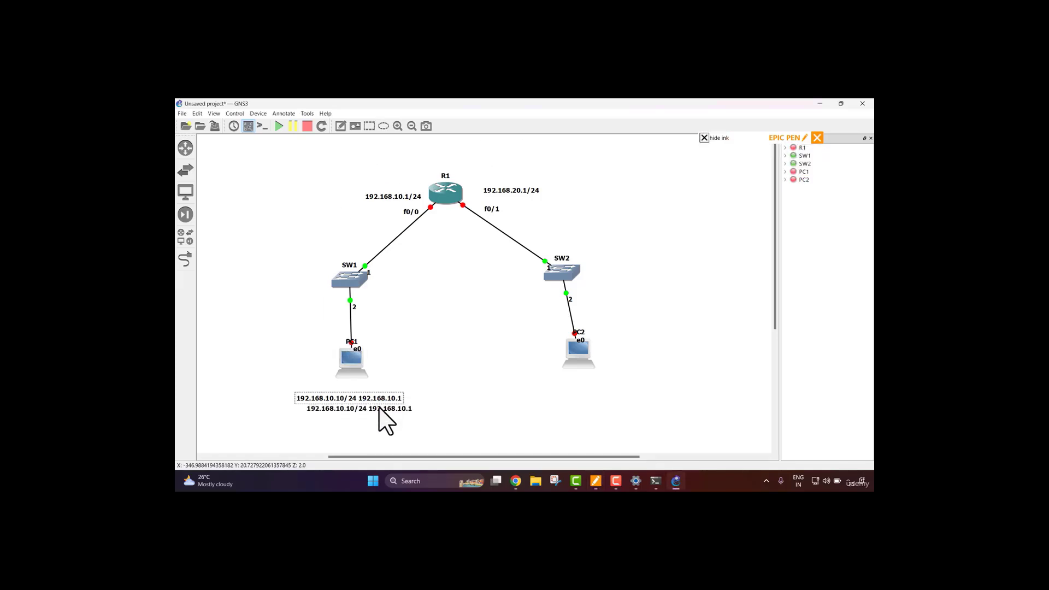
{"action": "left_click_drag", "start_coordinate": [379, 409], "coordinate": [672, 355]}
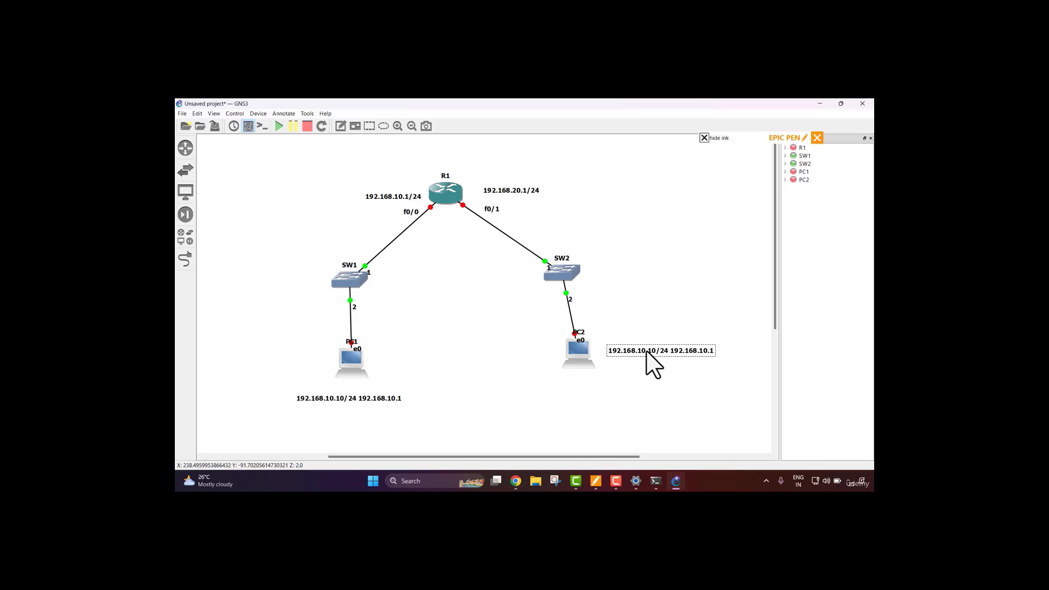
Change PC2's note to 192.168.20.10/24 192.168.20.1 and move it slightly lower beside PC2.
{"action": "double_click", "coordinate": [646, 351]}
{"action": "left_click", "coordinate": [644, 351]}
{"action": "key", "text": "BackSpace"}
{"action": "type", "text": "2"}
{"action": "key", "text": "ctrl+a"}
{"action": "left_click", "coordinate": [703, 351]}
{"action": "left_click_drag", "start_coordinate": [682, 351], "coordinate": [684, 360]}
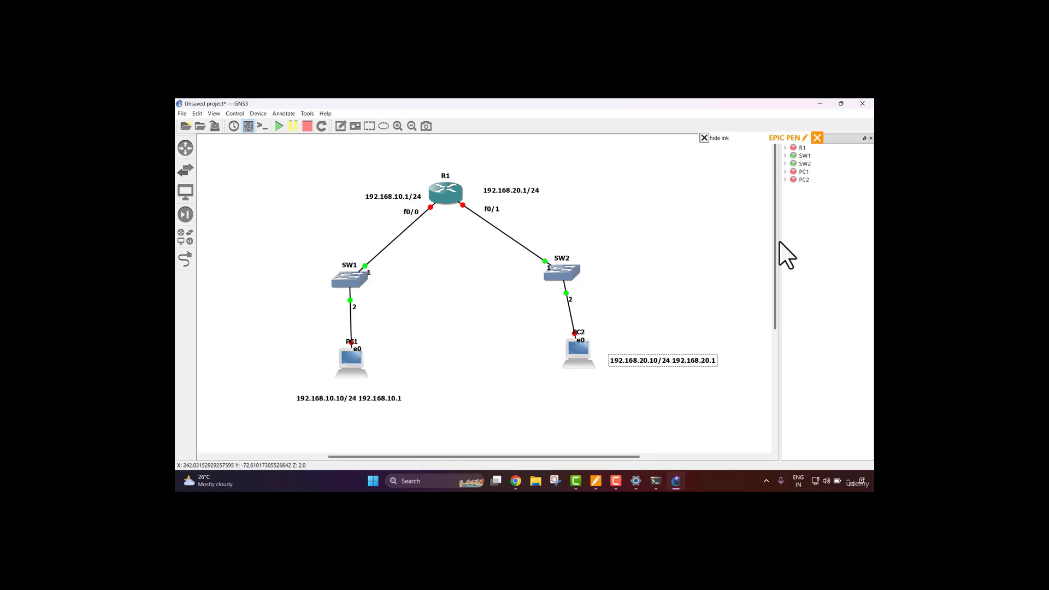
Underline R1's two address notes and PC1's IP address in blue ink.
{"action": "left_click", "coordinate": [726, 142]}
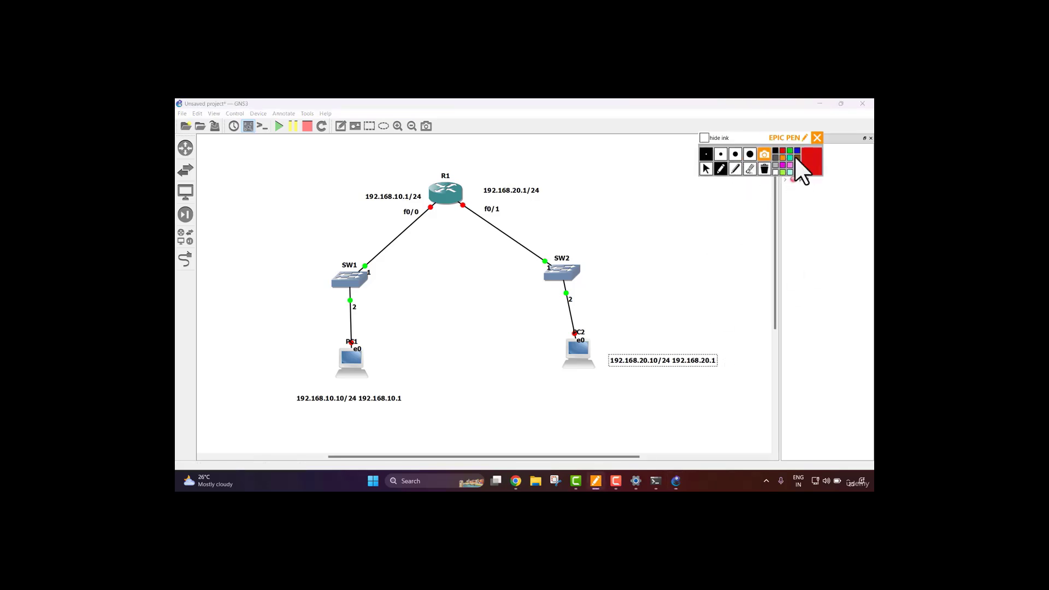
{"action": "left_click", "coordinate": [796, 150]}
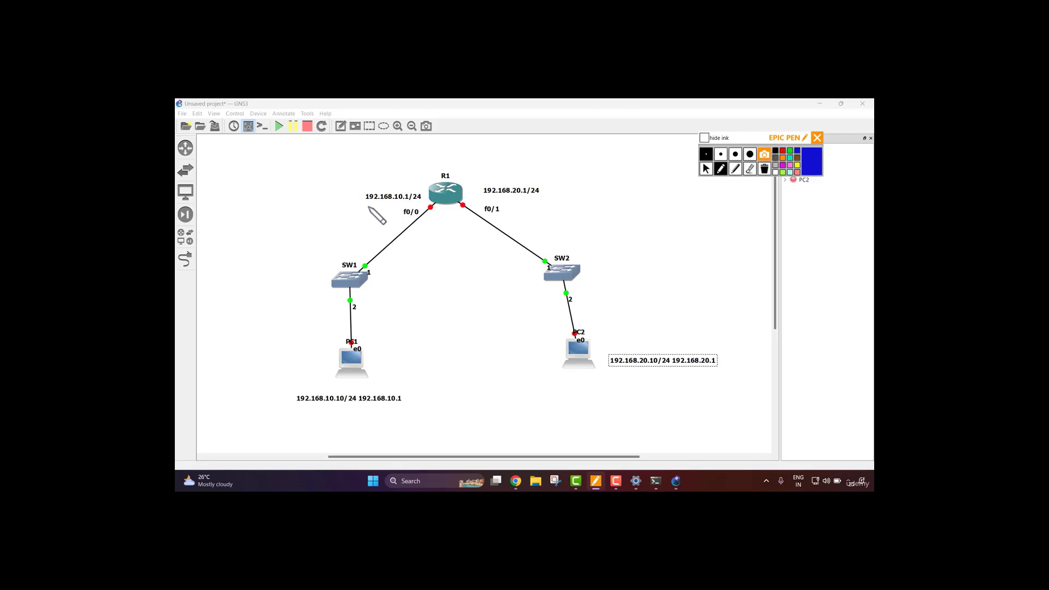
{"action": "left_click_drag", "start_coordinate": [365, 206], "coordinate": [409, 206]}
{"action": "left_click_drag", "start_coordinate": [499, 201], "coordinate": [537, 202]}
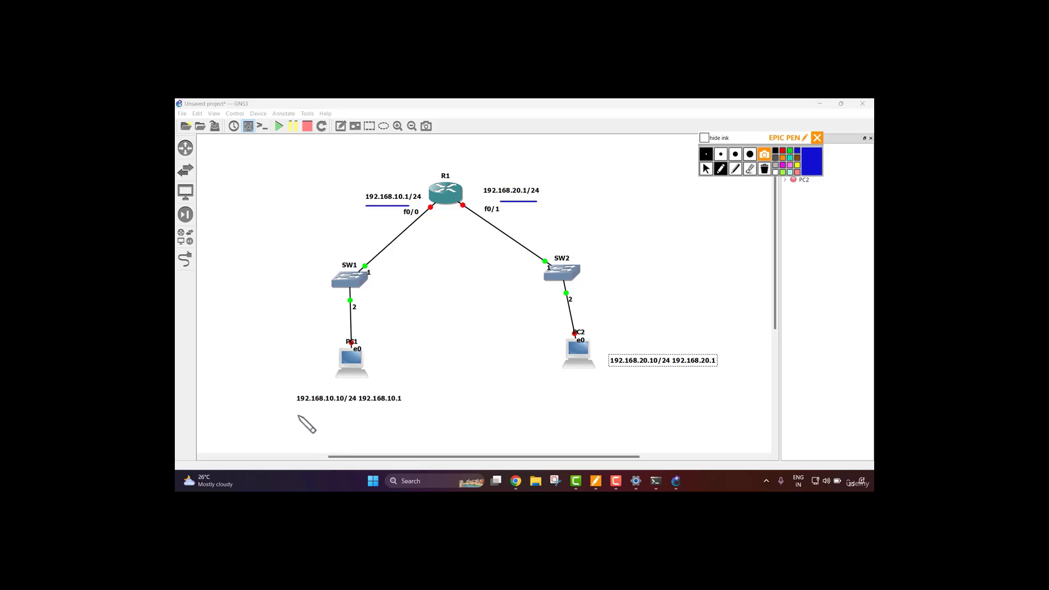
{"action": "left_click_drag", "start_coordinate": [294, 410], "coordinate": [340, 412]}
Handwrite the example address 192.168.10.30 beneath PC1's note in red ink, replacing the blue attempt, and clear all ink.
{"action": "mouse_move", "coordinate": [290, 420]}
{"action": "left_mouse_down"}
{"action": "mouse_move", "coordinate": [292, 437]}
{"action": "mouse_move", "coordinate": [301, 422]}
{"action": "mouse_move", "coordinate": [304, 432]}
{"action": "mouse_move", "coordinate": [351, 421]}
{"action": "mouse_move", "coordinate": [348, 431]}
{"action": "left_mouse_up"}
{"action": "left_click", "coordinate": [750, 172]}
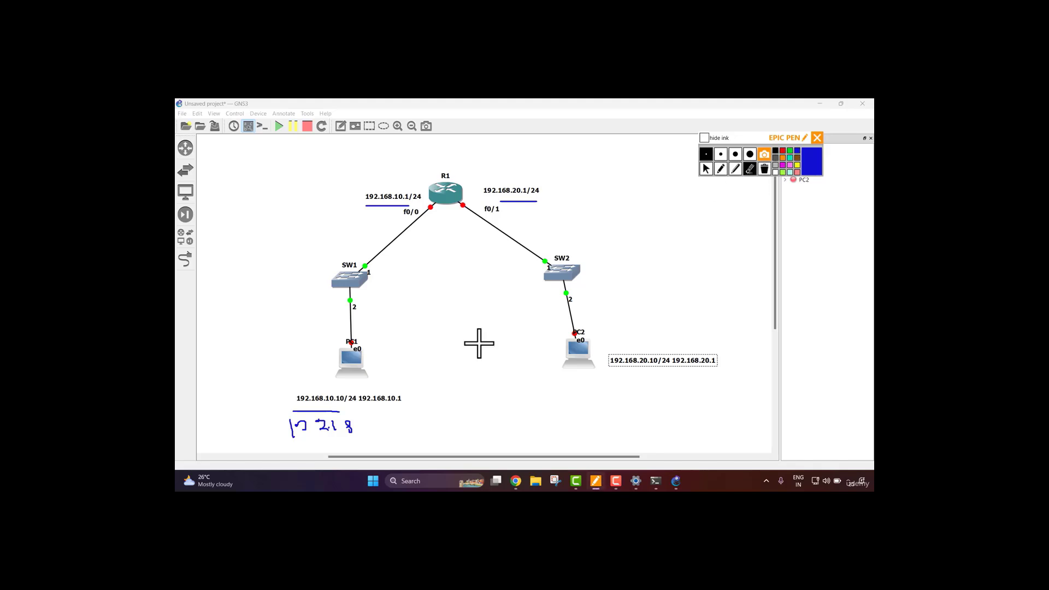
{"action": "left_click_drag", "start_coordinate": [296, 422], "coordinate": [296, 436]}
{"action": "mouse_move", "coordinate": [301, 421]}
{"action": "left_mouse_down"}
{"action": "mouse_move", "coordinate": [307, 431]}
{"action": "mouse_move", "coordinate": [332, 416]}
{"action": "mouse_move", "coordinate": [358, 430]}
{"action": "mouse_move", "coordinate": [390, 421]}
{"action": "mouse_move", "coordinate": [383, 431]}
{"action": "mouse_move", "coordinate": [409, 417]}
{"action": "left_mouse_up"}
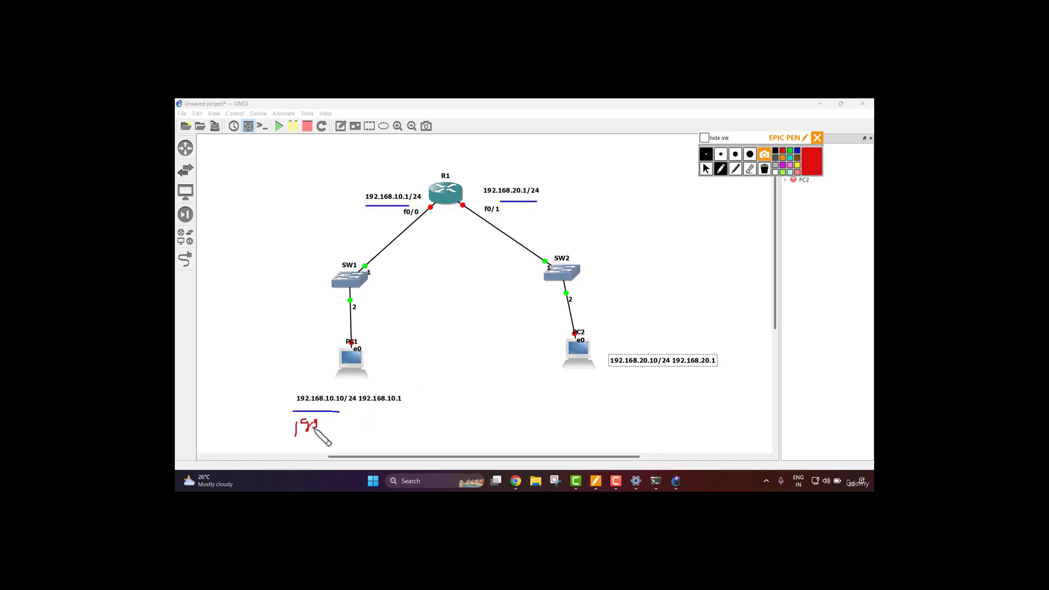
{"action": "left_click", "coordinate": [354, 426]}
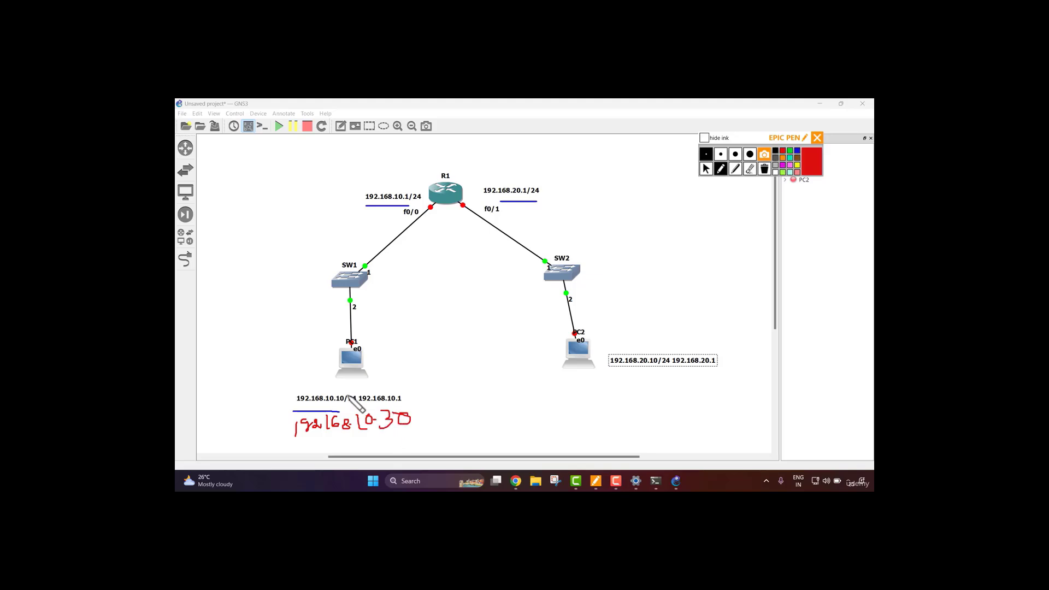
{"action": "left_click", "coordinate": [764, 169]}
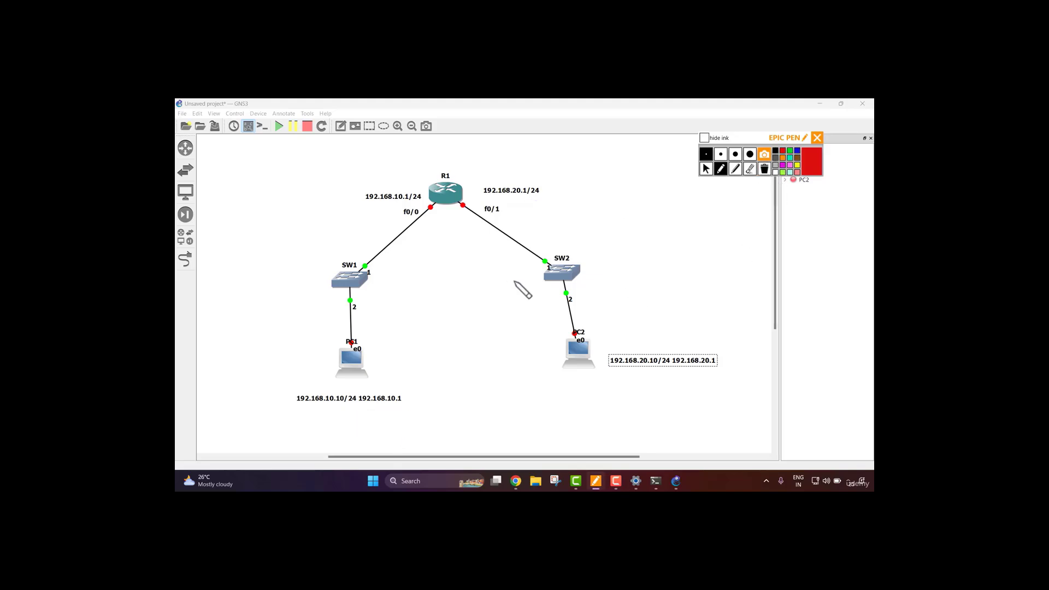
Circle the control that starts all devices in red ink.
{"action": "left_click", "coordinate": [705, 169]}
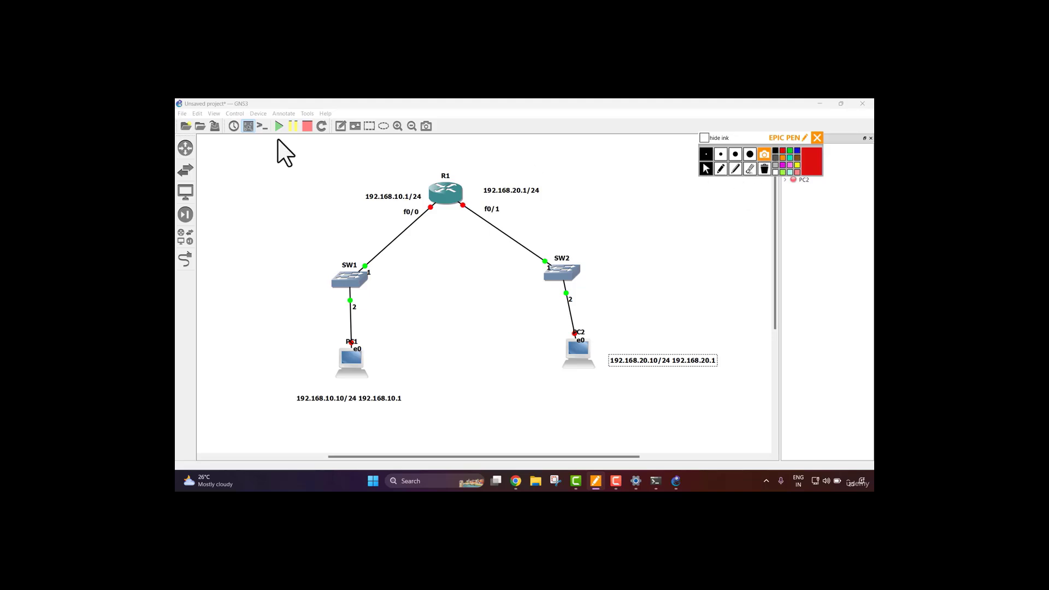
{"action": "left_click", "coordinate": [721, 171]}
{"action": "mouse_move", "coordinate": [292, 133]}
{"action": "left_mouse_down"}
{"action": "mouse_move", "coordinate": [279, 118]}
{"action": "mouse_move", "coordinate": [271, 129]}
{"action": "mouse_move", "coordinate": [291, 132]}
{"action": "left_mouse_up"}
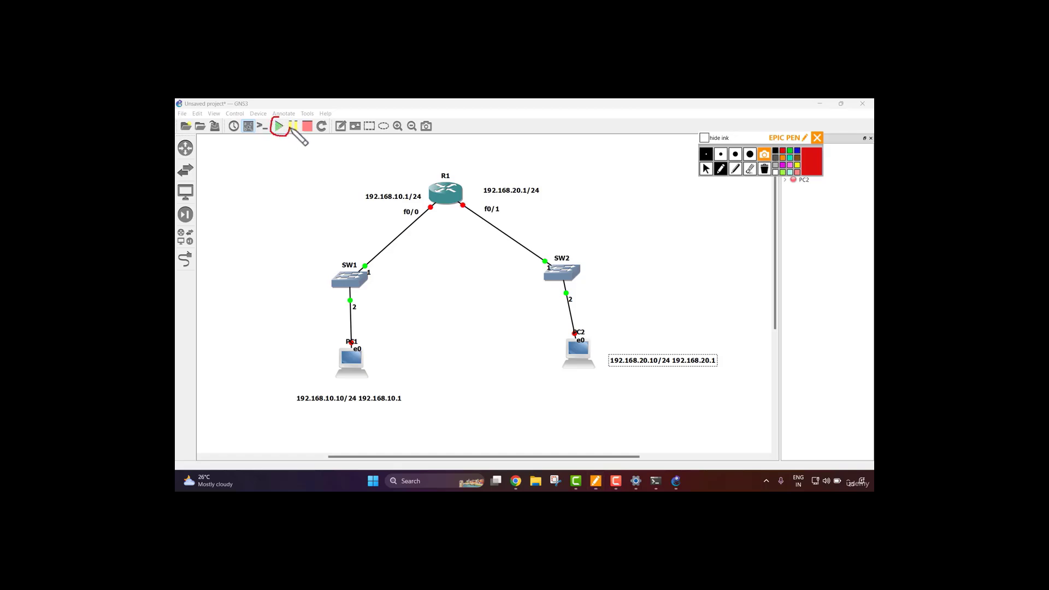
Clear the red ink, leave drawing mode and start all devices in the topology.
{"action": "left_click", "coordinate": [764, 169]}
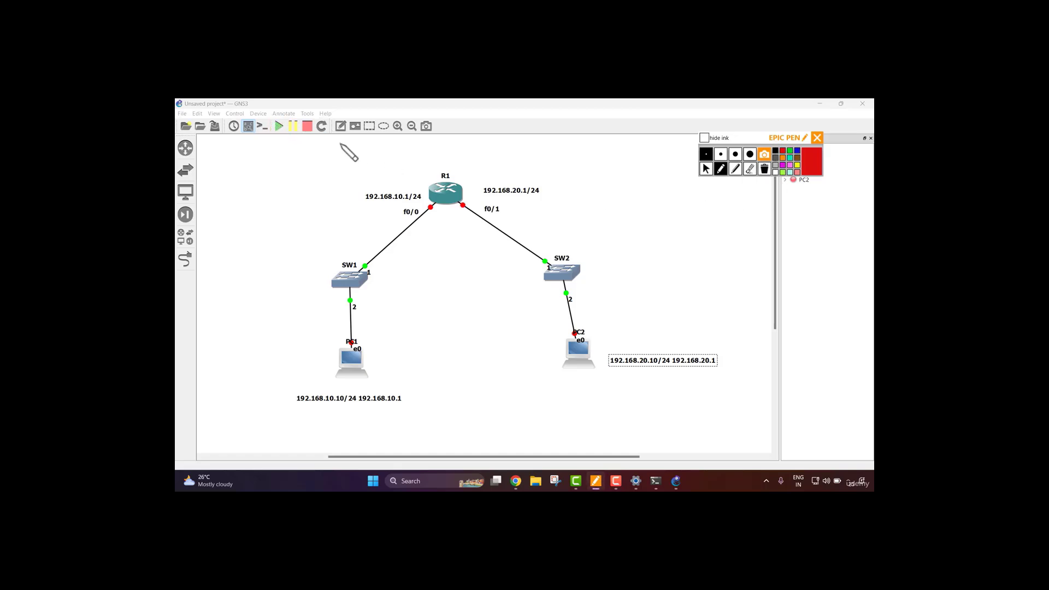
{"action": "left_click", "coordinate": [706, 169]}
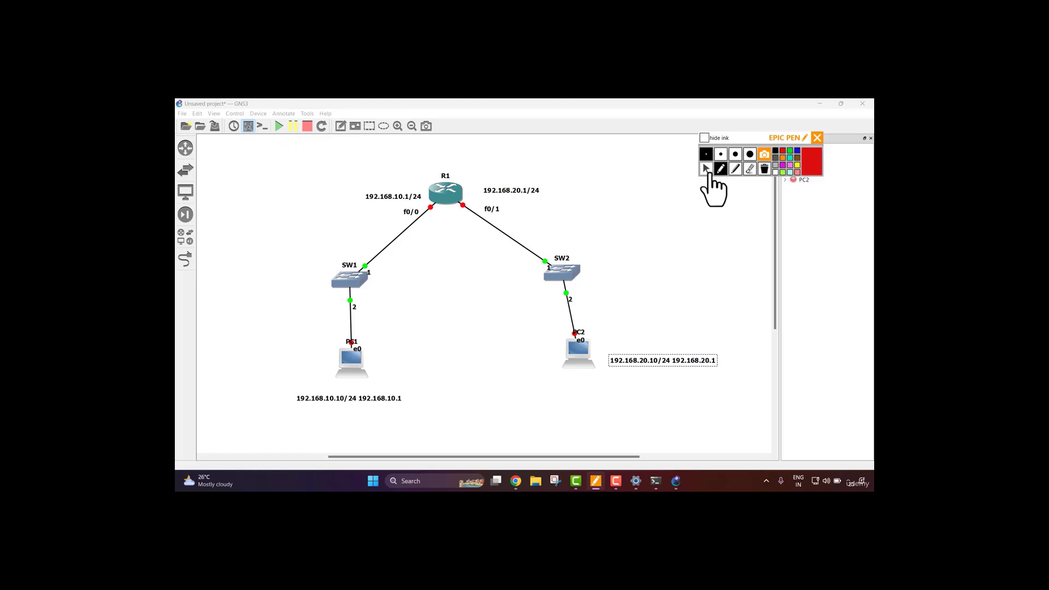
{"action": "left_click", "coordinate": [280, 127]}
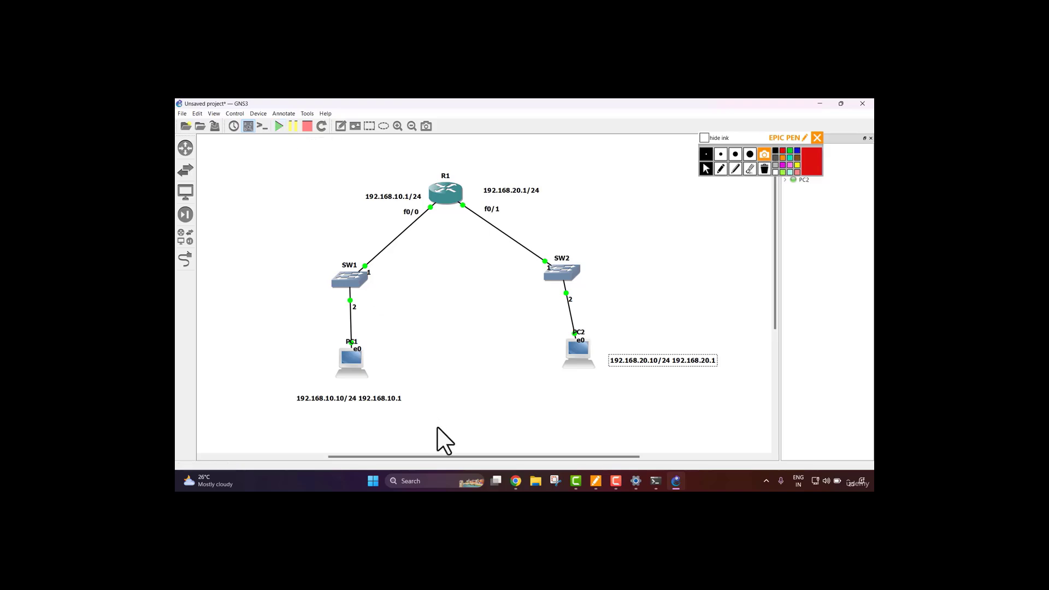
Open R1's console, run sh ip int br and move the console window below the router.
{"action": "double_click", "coordinate": [440, 195]}
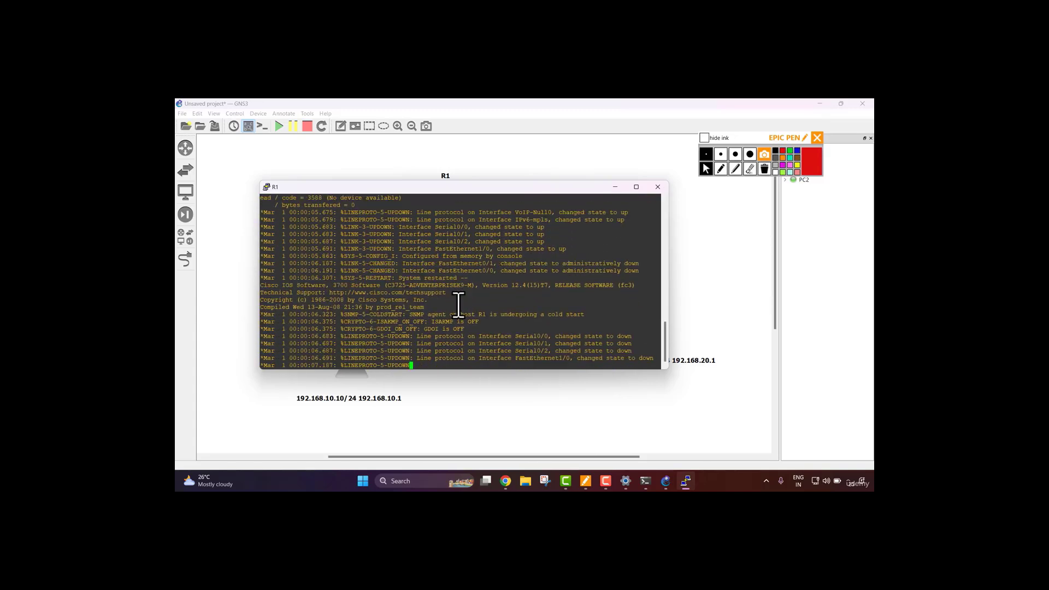
{"action": "key", "text": "Return"}
{"action": "key", "text": "Return"}
{"action": "key", "text": "Return"}
{"action": "key", "text": "Return"}
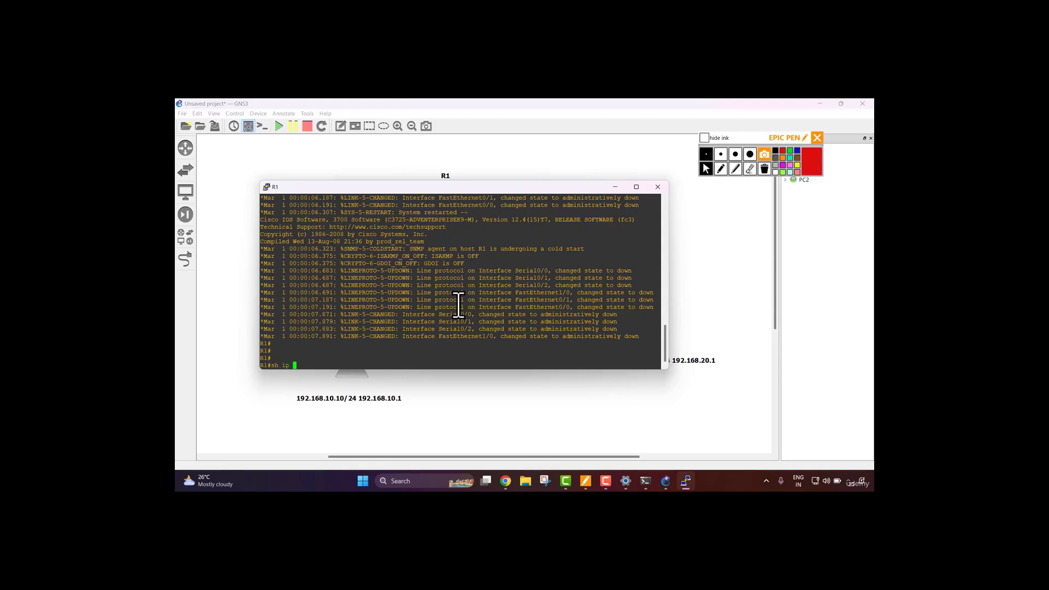
{"action": "key", "text": "Return"}
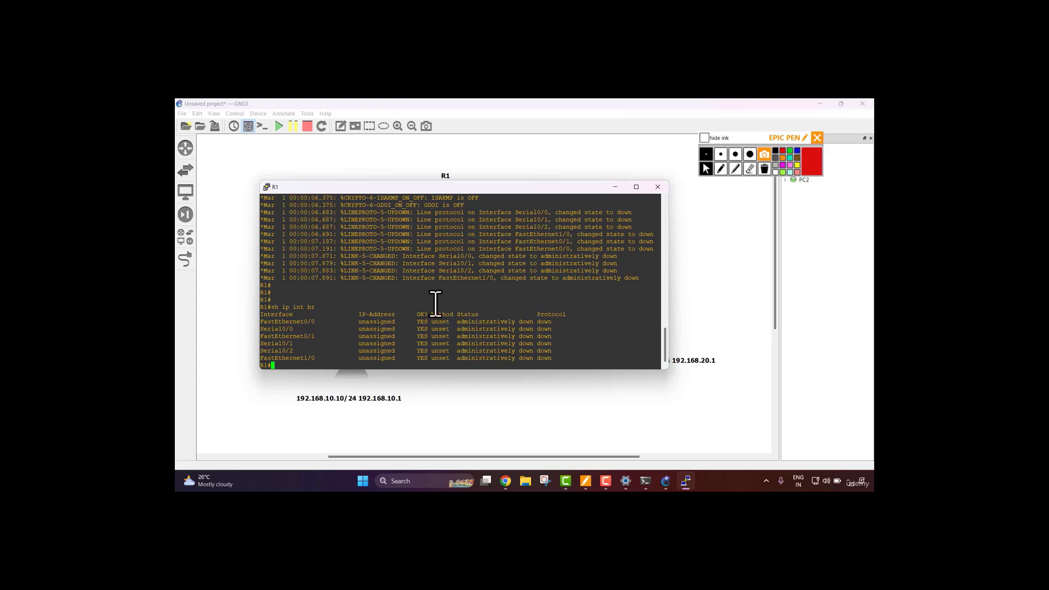
{"action": "left_click_drag", "start_coordinate": [470, 187], "coordinate": [494, 216]}
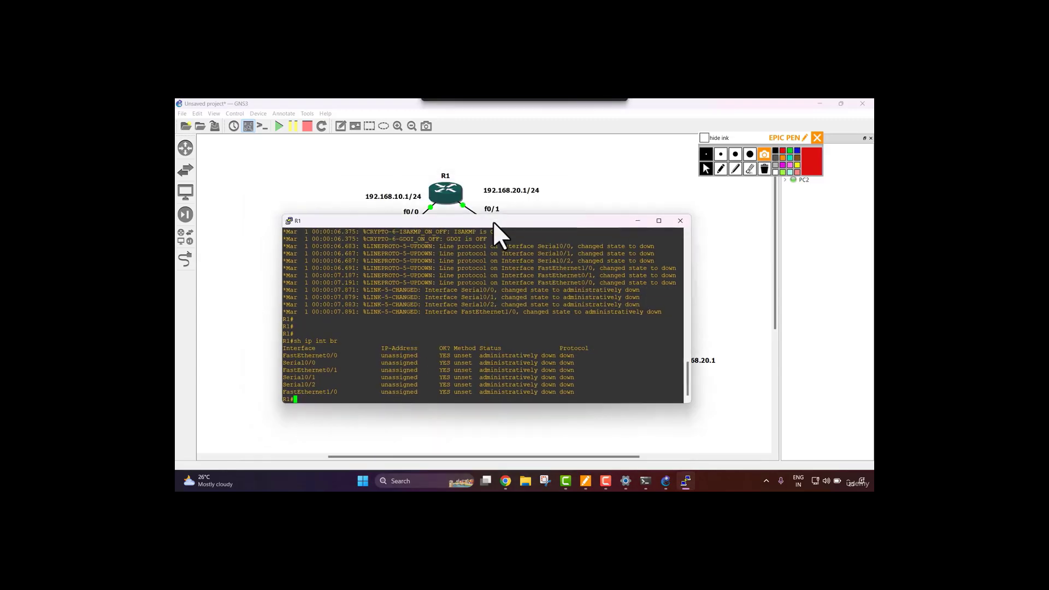
Mark the FastEthernet interface names and their status in the table in red ink, and clear the ink.
{"action": "left_click", "coordinate": [721, 169]}
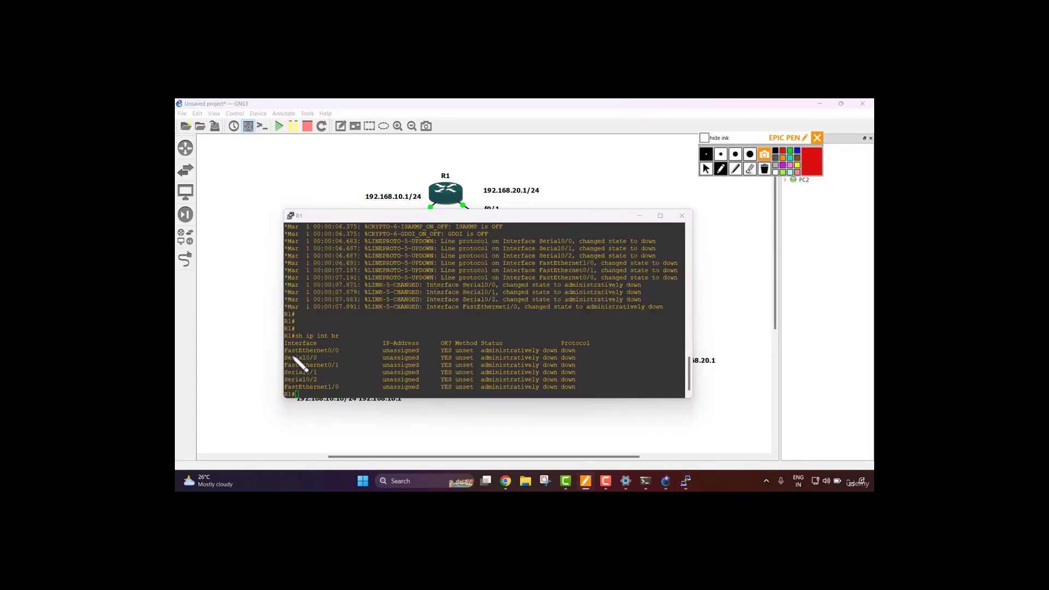
{"action": "mouse_move", "coordinate": [289, 355]}
{"action": "left_mouse_down"}
{"action": "mouse_move", "coordinate": [340, 357]}
{"action": "mouse_move", "coordinate": [314, 370]}
{"action": "mouse_move", "coordinate": [339, 371]}
{"action": "left_mouse_up"}
{"action": "left_click_drag", "start_coordinate": [484, 359], "coordinate": [531, 360]}
{"action": "left_click", "coordinate": [763, 169]}
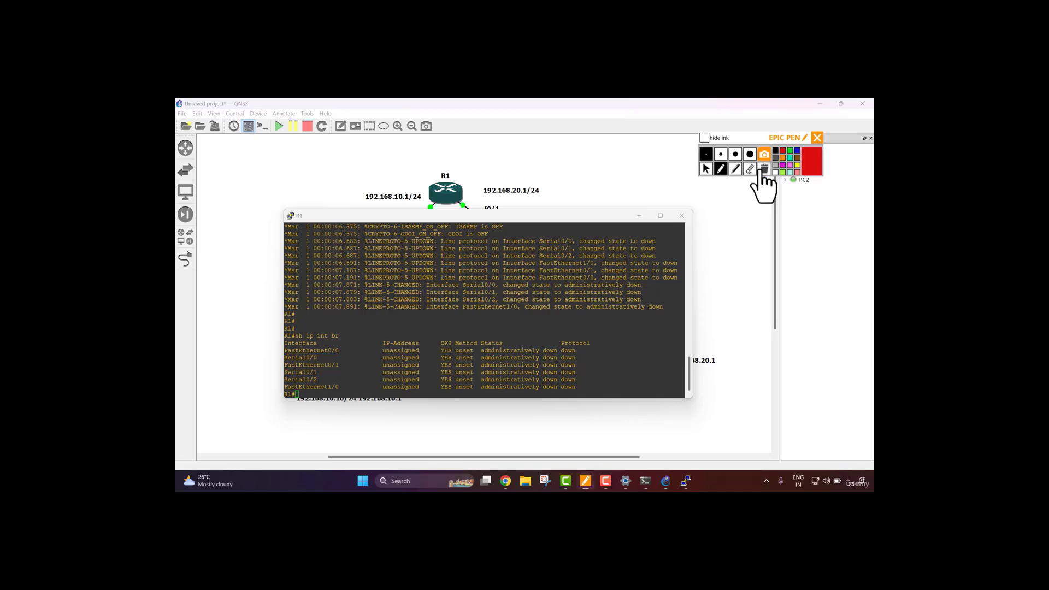
{"action": "left_click", "coordinate": [706, 169]}
Move R1's console lower so its interface labels show, and enter global configuration mode with configure terminal.
{"action": "left_click_drag", "start_coordinate": [568, 217], "coordinate": [586, 255]}
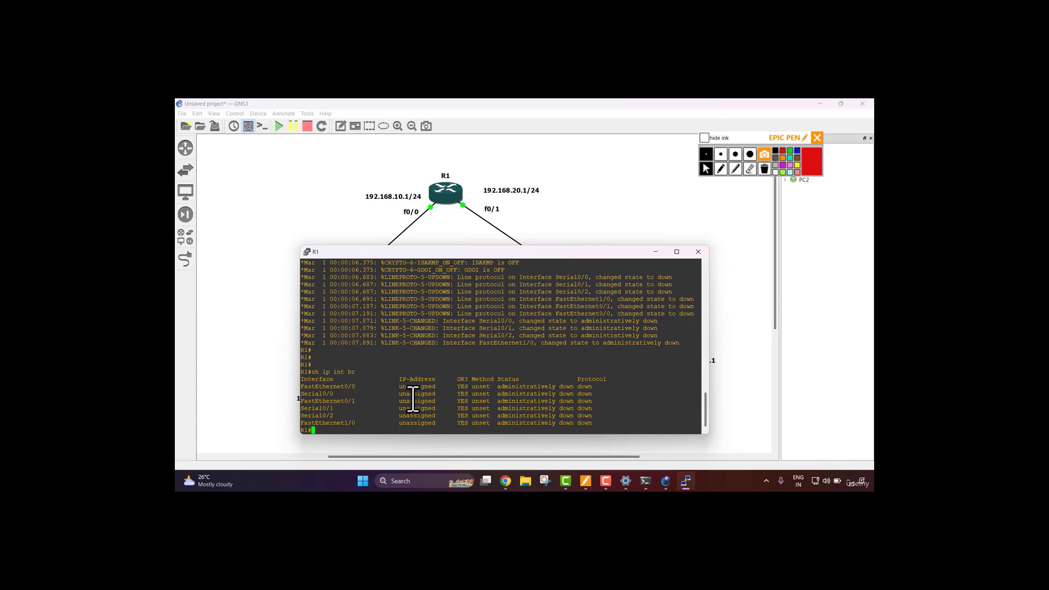
{"action": "key", "text": "Return"}
{"action": "key", "text": "Return"}
{"action": "key", "text": "Return"}
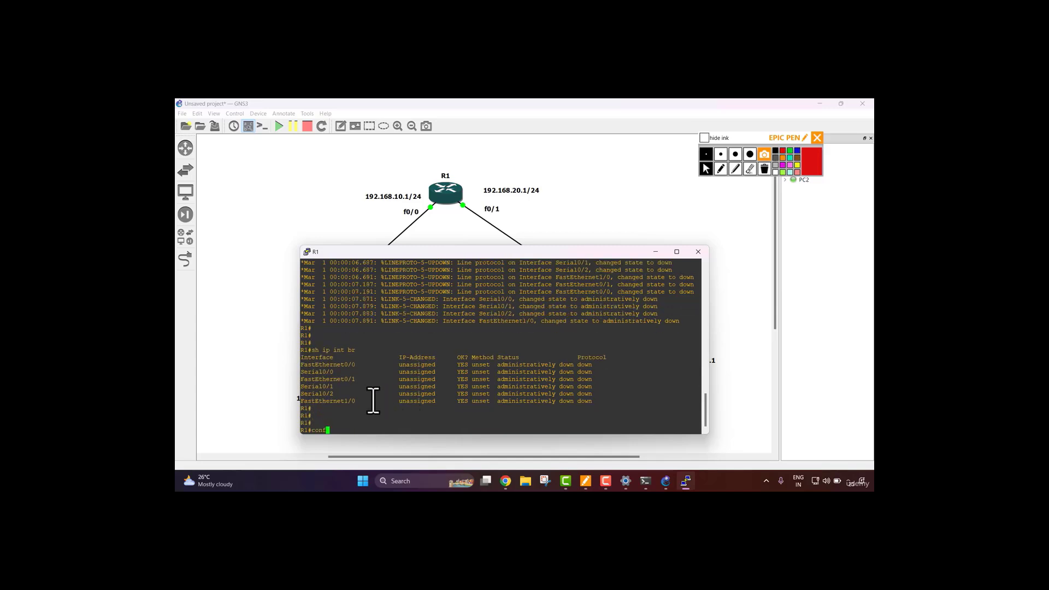
{"action": "type", "text": "conf"}
{"action": "key", "text": "Tab"}
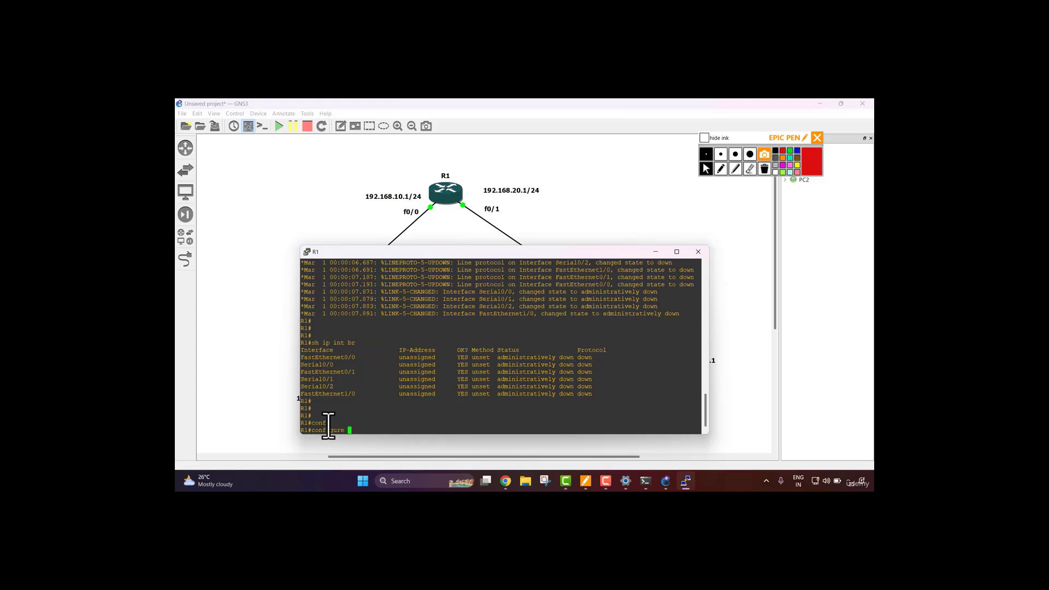
{"action": "type", "text": "ter"}
{"action": "key", "text": "Tab"}
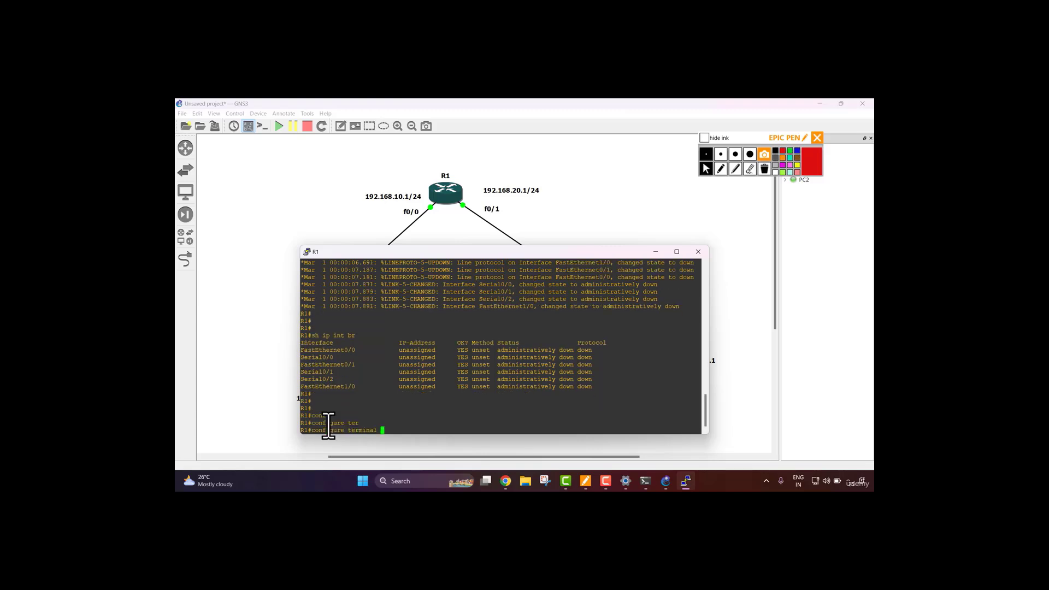
{"action": "key", "text": "Return"}
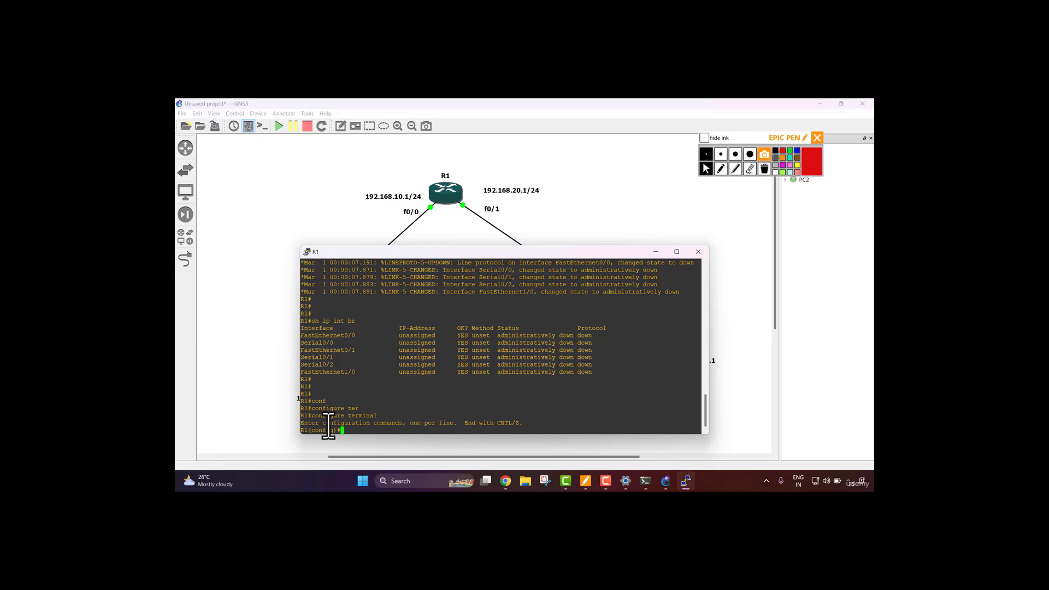
Enter interface configuration for fastEthernet 0/0 on R1.
{"action": "type", "text": "in"}
{"action": "key", "text": "Tab"}
{"action": "type", "text": "f"}
{"action": "key", "text": "Tab"}
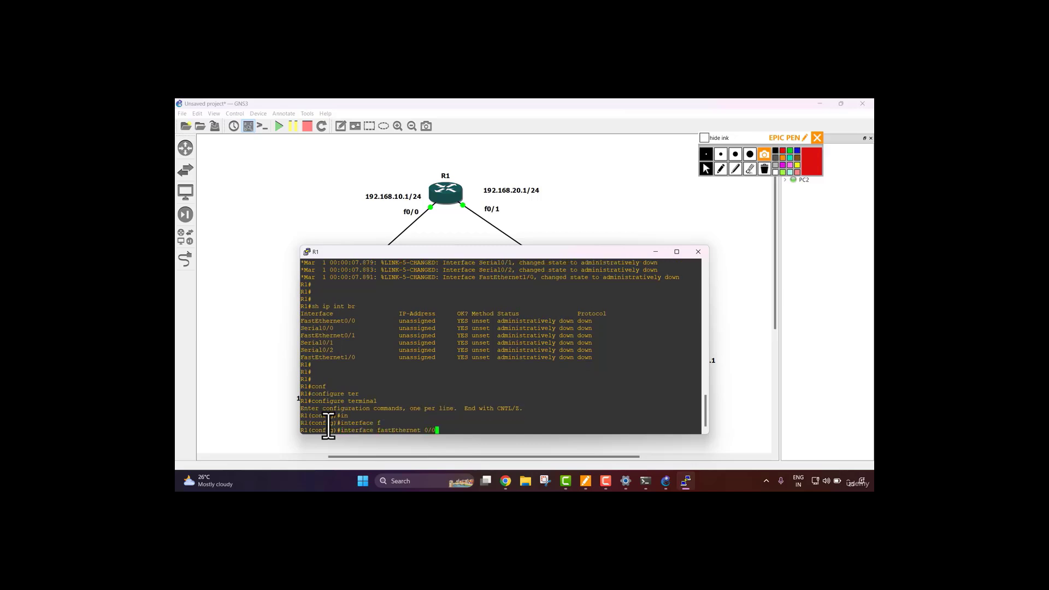
{"action": "type", "text": "0/0"}
{"action": "key", "text": "Return"}
Assign IP address 192.168.10.1 with mask 255.255.255.0 to fastEthernet 0/0 and enable it with no shutdown.
{"action": "type", "text": "ip add"}
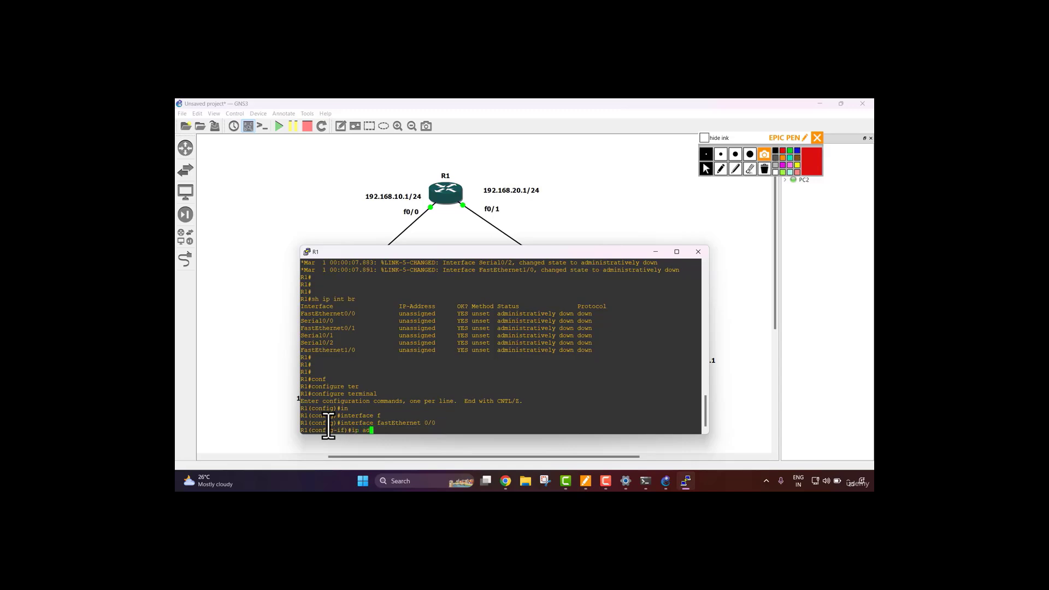
{"action": "key", "text": "Tab"}
{"action": "type", "text": "1"}
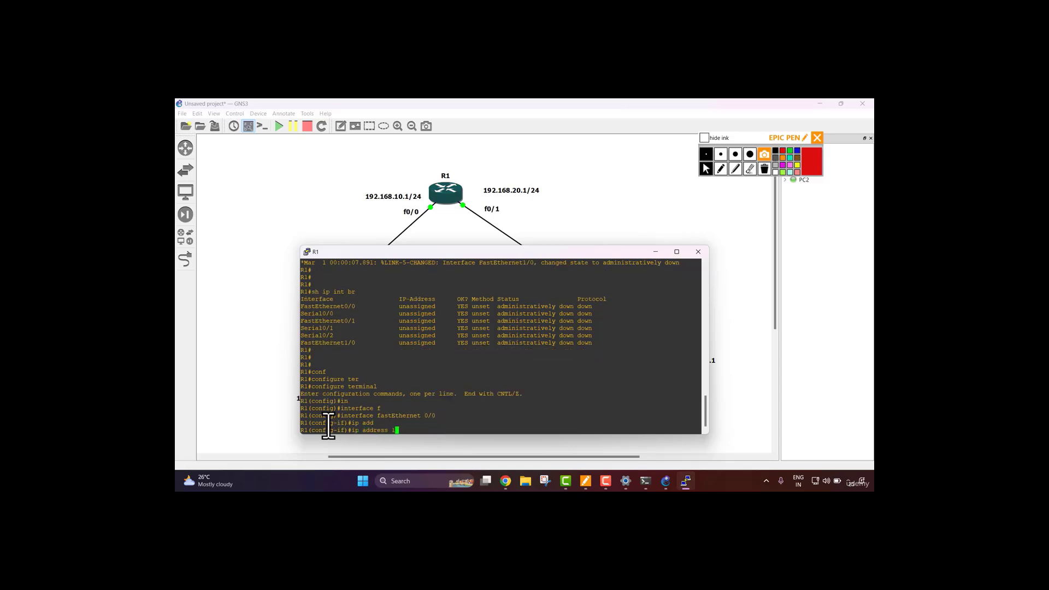
{"action": "type", "text": "92.1"}
{"action": "type", "text": "68.10."}
{"action": "type", "text": "1 255.255.25"}
{"action": "type", "text": "5.255.0"}
{"action": "key", "text": "Return"}
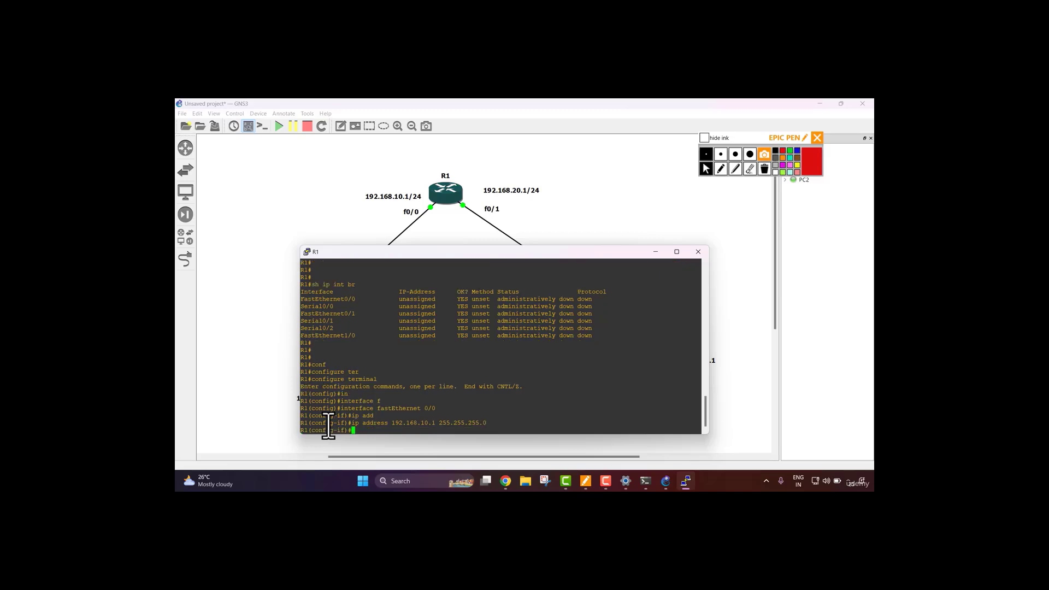
{"action": "type", "text": "no sh"}
{"action": "key", "text": "Tab"}
{"action": "key", "text": "Return"}
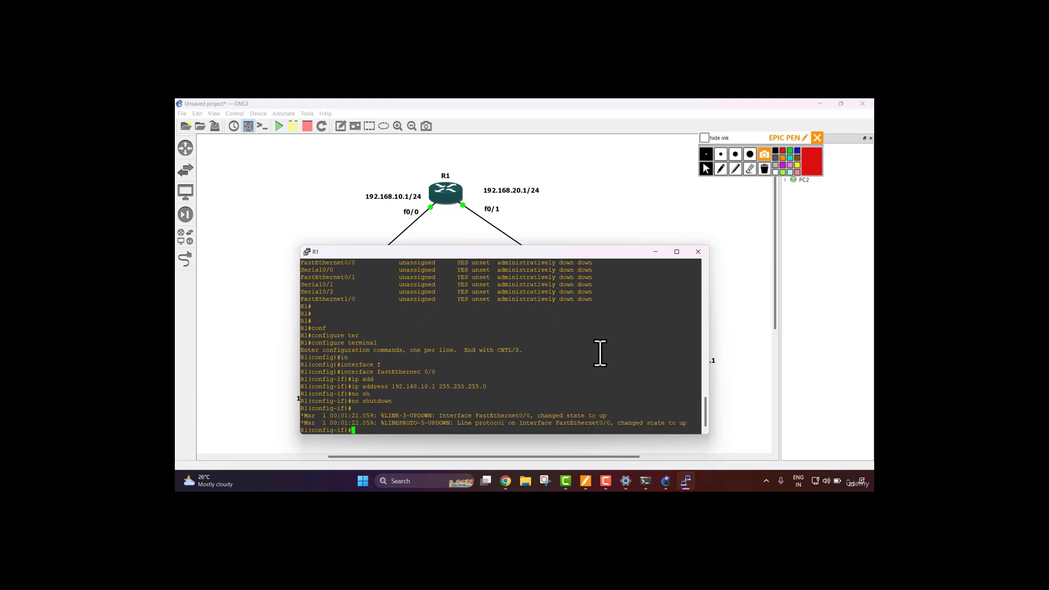
Underline the FastEthernet0/0 line protocol message in red ink, clear the ink and return to R1's console.
{"action": "left_click_drag", "start_coordinate": [565, 250], "coordinate": [530, 231]}
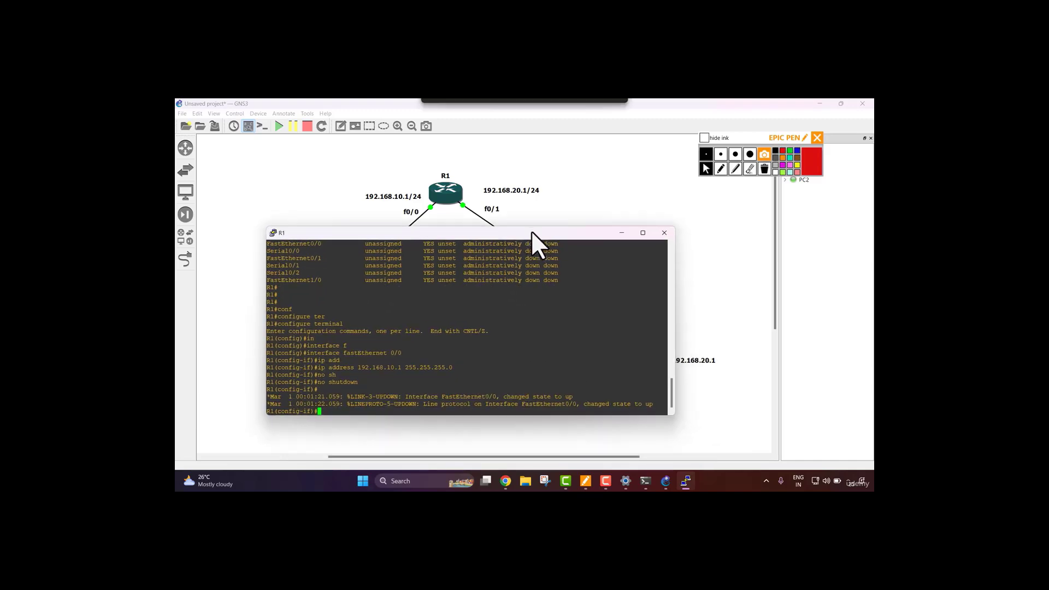
{"action": "left_click", "coordinate": [721, 168]}
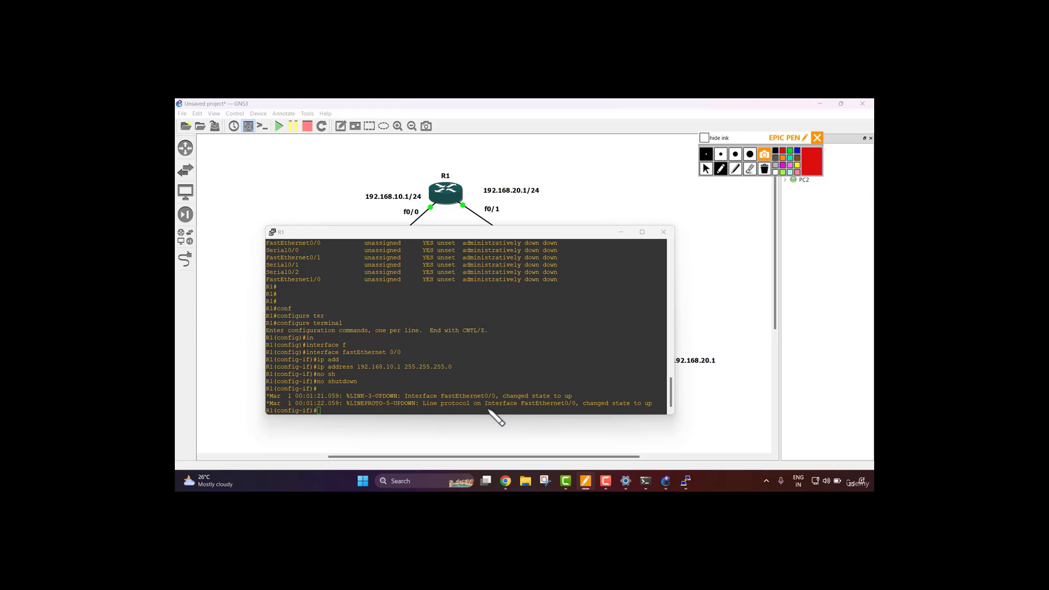
{"action": "left_click_drag", "start_coordinate": [483, 409], "coordinate": [643, 412]}
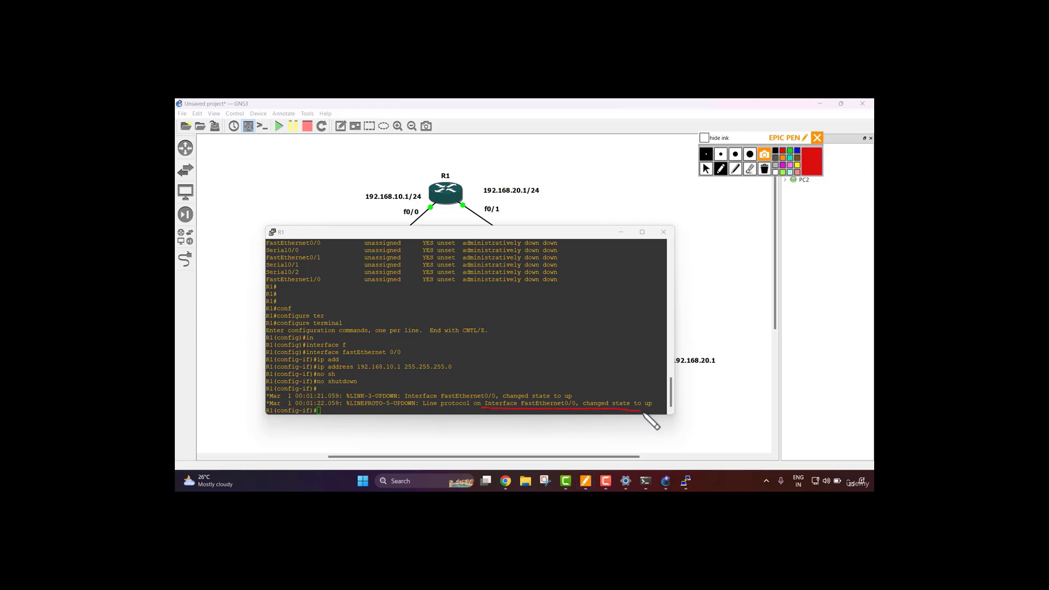
{"action": "left_click", "coordinate": [763, 169]}
{"action": "left_click", "coordinate": [525, 324]}
{"action": "left_click", "coordinate": [705, 170]}
{"action": "left_click", "coordinate": [500, 347]}
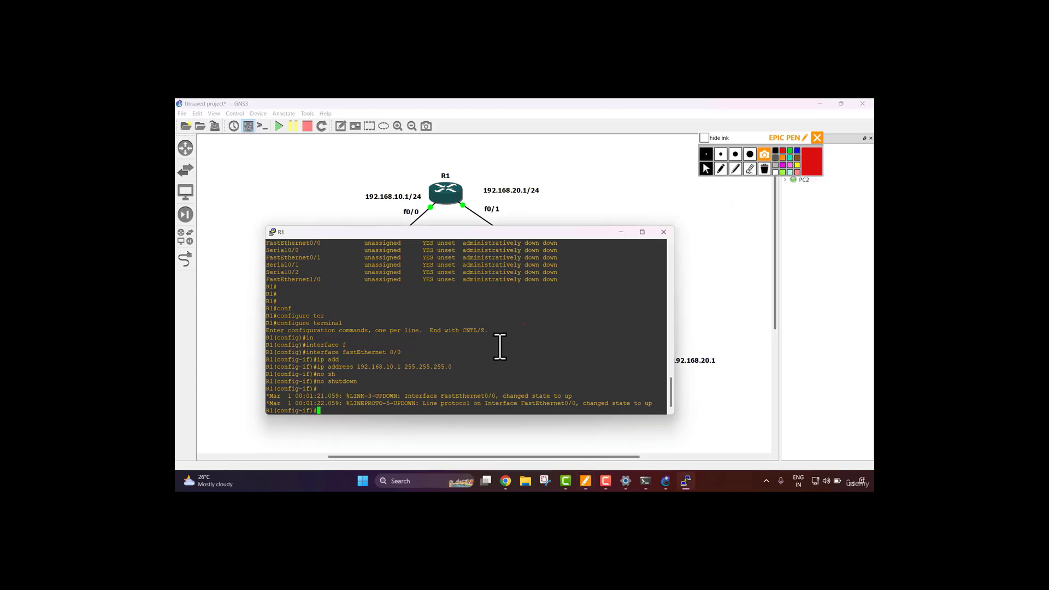
Run do sh ip int br on R1 and examine the FastEthernet0/0 row.
{"action": "type", "text": "do sh ip int br"}
{"action": "key", "text": "Return"}
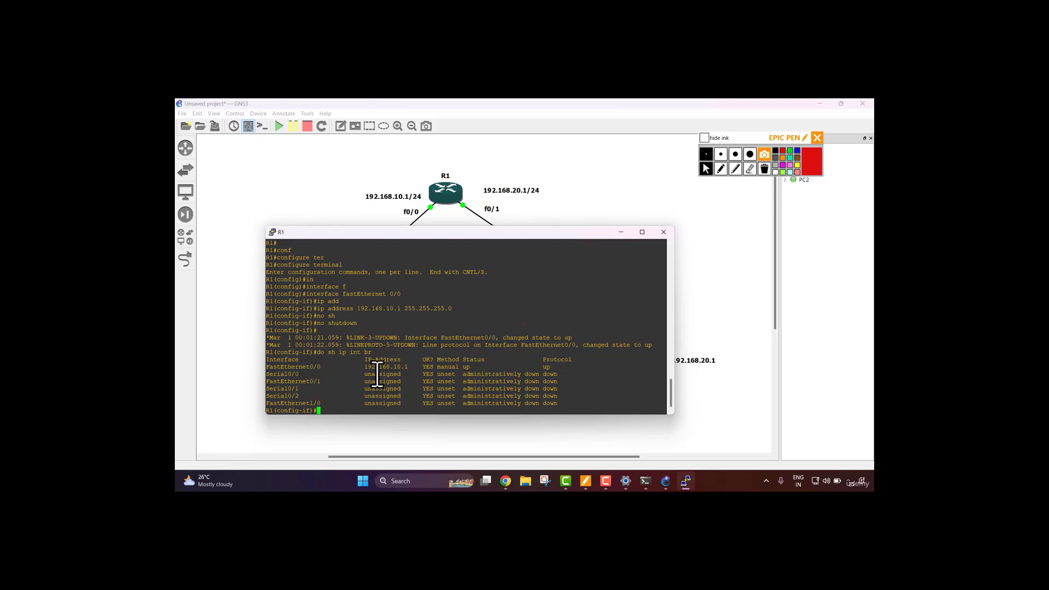
{"action": "left_click", "coordinate": [267, 365]}
{"action": "left_click_drag", "start_coordinate": [266, 366], "coordinate": [505, 370]}
{"action": "left_click", "coordinate": [444, 383]}
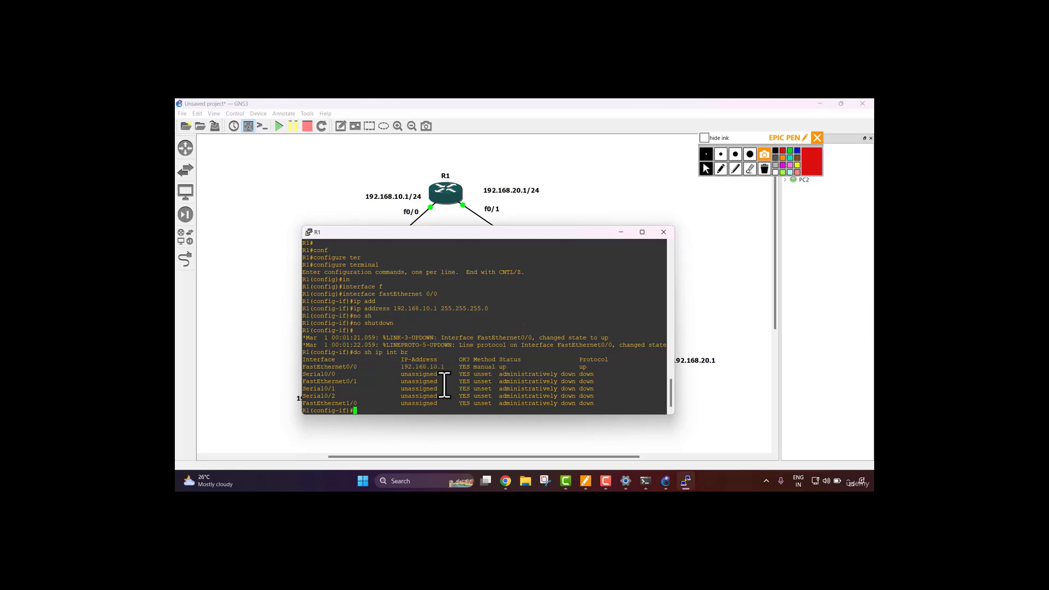
Exit the fastEthernet 0/0 configuration and enter interface configuration for fastEthernet 0/1.
{"action": "type", "text": "exi"}
{"action": "key", "text": "BackSpace"}
{"action": "key", "text": "BackSpace"}
{"action": "type", "text": "xit"}
{"action": "key", "text": "Return"}
{"action": "type", "text": "int"}
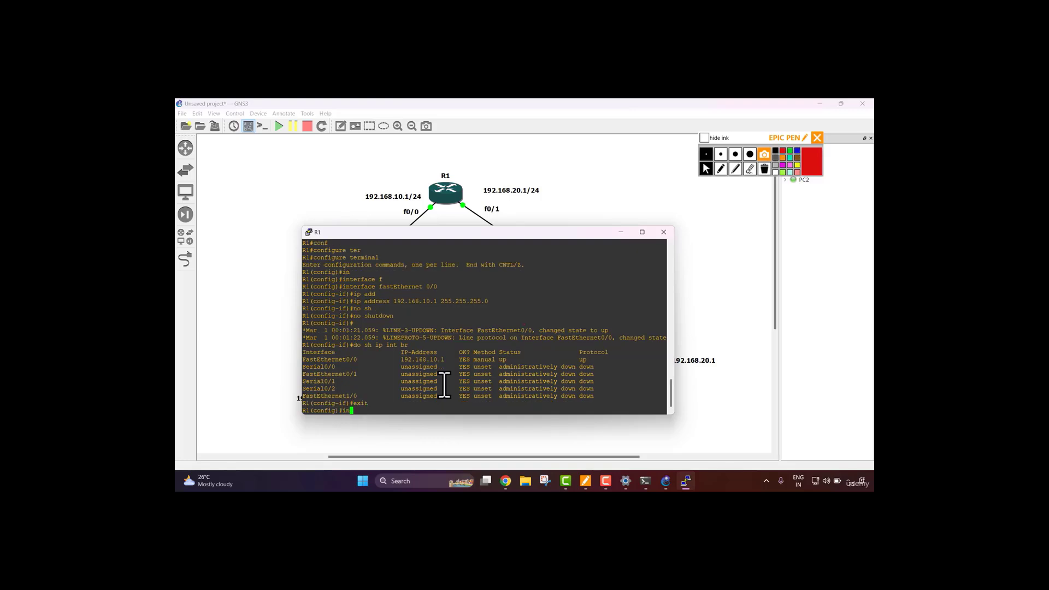
{"action": "key", "text": "Tab"}
{"action": "type", "text": "fa"}
{"action": "key", "text": "Tab"}
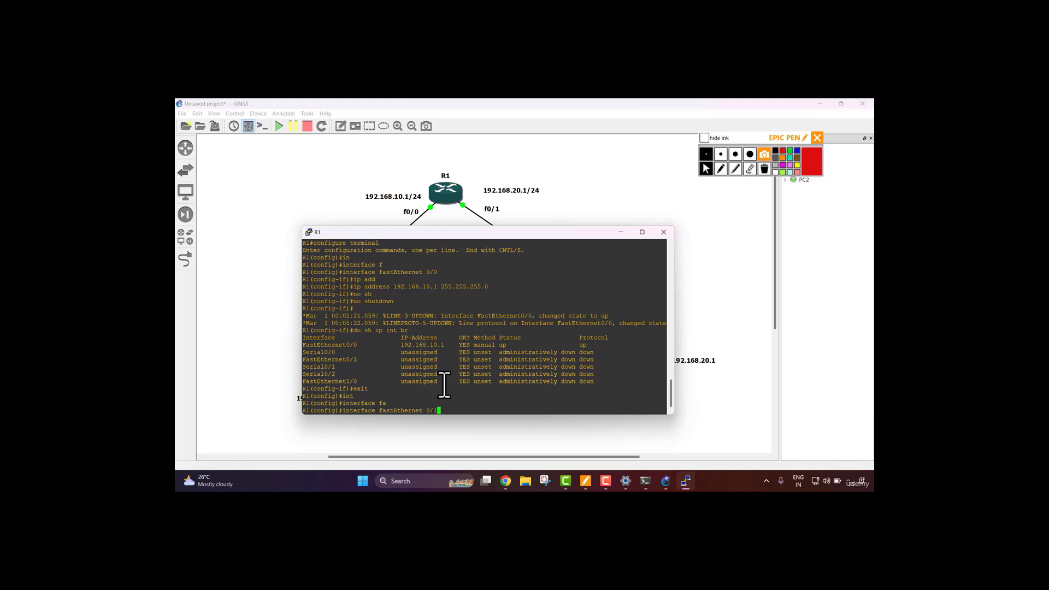
{"action": "key", "text": "Return"}
Assign IP address 192.168.20.1 with mask 255.255.255.0 to fastEthernet 0/1.
{"action": "type", "text": "ip "}
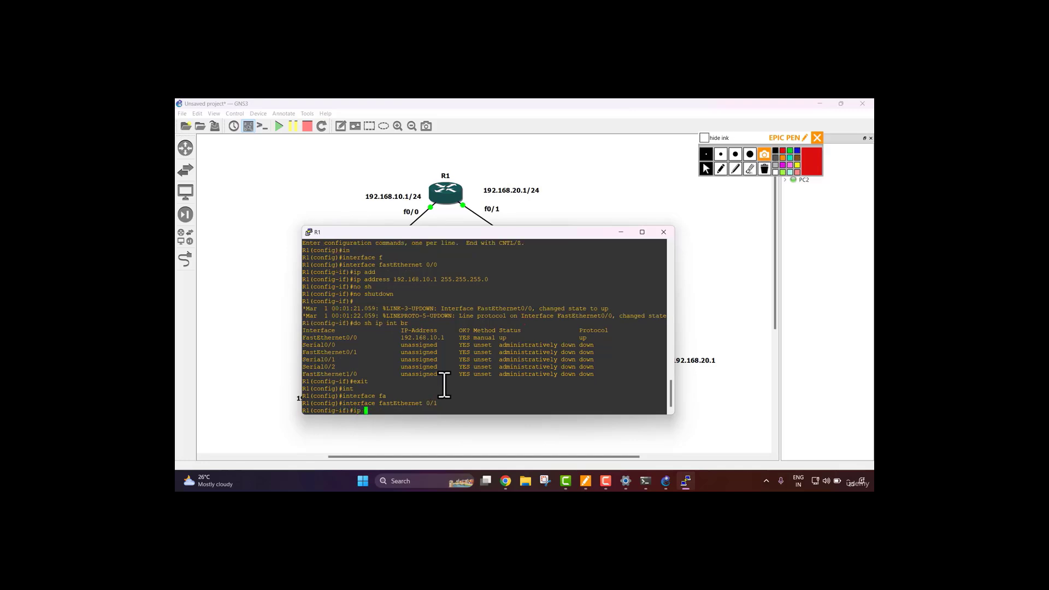
{"action": "type", "text": "add"}
{"action": "key", "text": "Tab"}
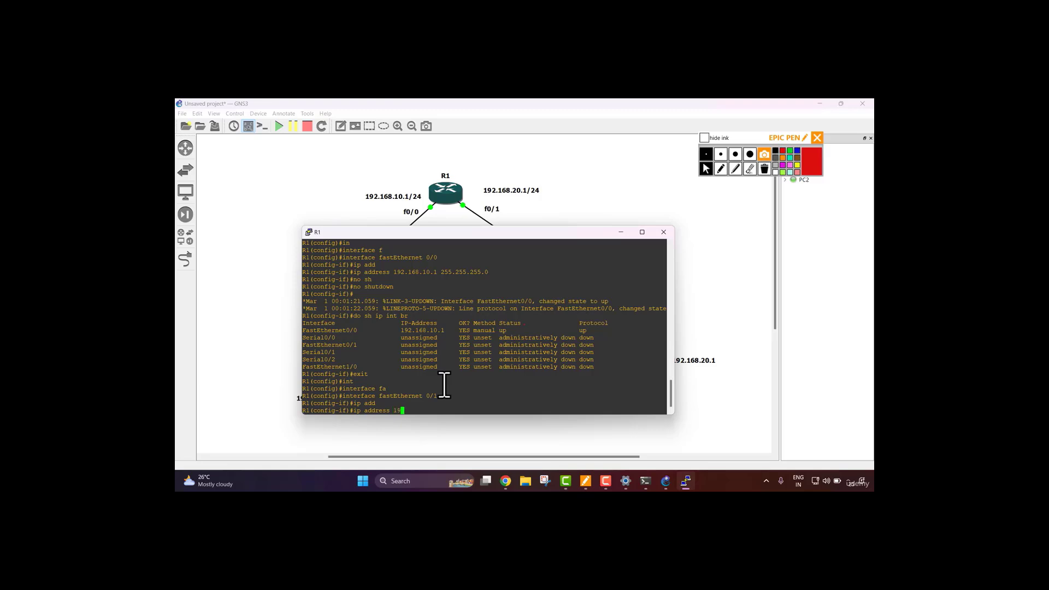
{"action": "type", "text": "192.168.20.1 "}
{"action": "type", "text": "288.2"}
{"action": "key", "text": "BackSpace"}
{"action": "key", "text": "BackSpace"}
{"action": "type", "text": "55.2"}
{"action": "type", "text": "5.3"}
{"action": "type", "text": "255"}
{"action": "key", "text": "Return"}
Enable fastEthernet 0/1 with no shutdown and return to R1's privileged mode.
{"action": "type", "text": "nfig-if)#n"}
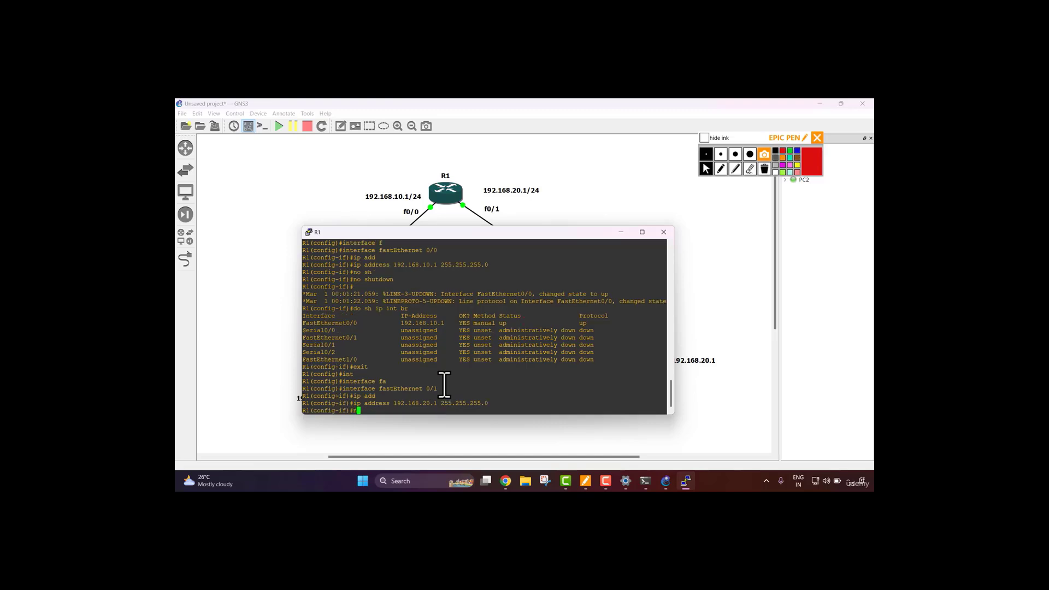
{"action": "type", "text": "o sh"}
{"action": "key", "text": "Tab"}
{"action": "key", "text": "Return"}
{"action": "key", "text": "Return"}
{"action": "key", "text": "Return"}
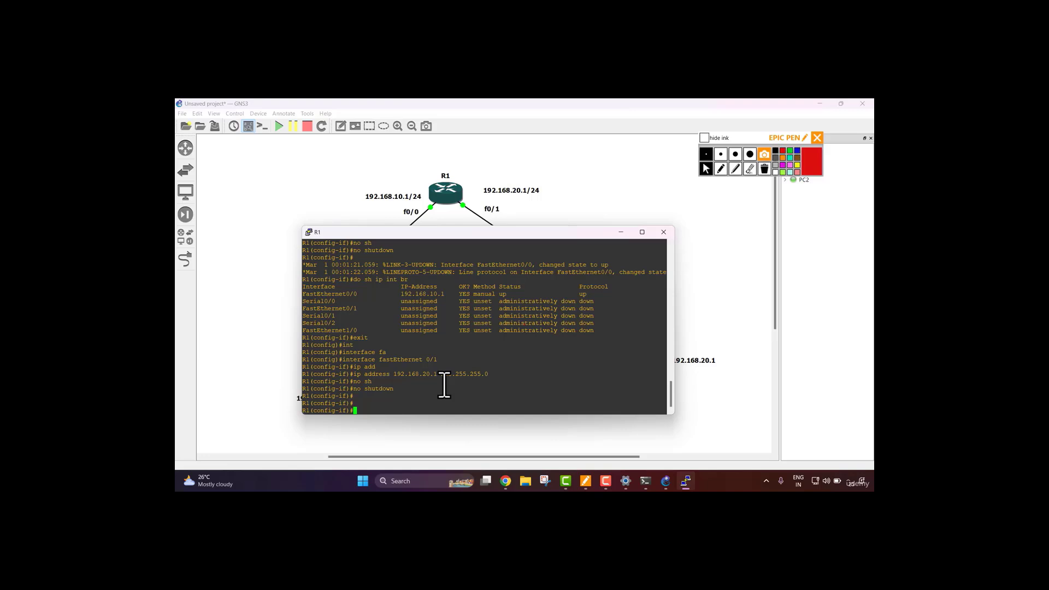
{"action": "key", "text": "ctrl+z"}
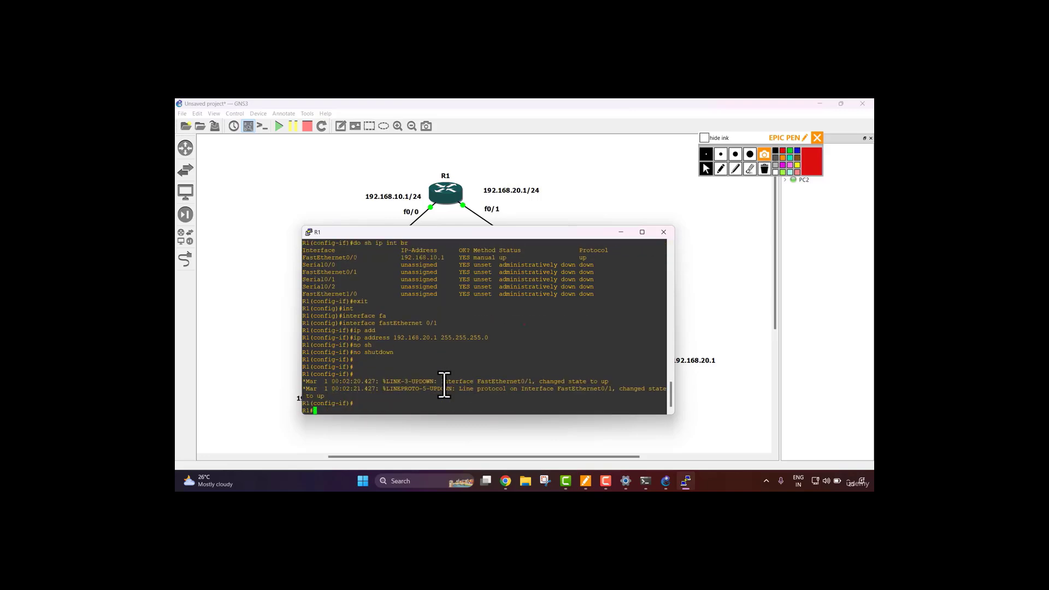
Run sh ip int br to check the addresses and status of R1's interfaces.
{"action": "type", "text": "sh ip int"}
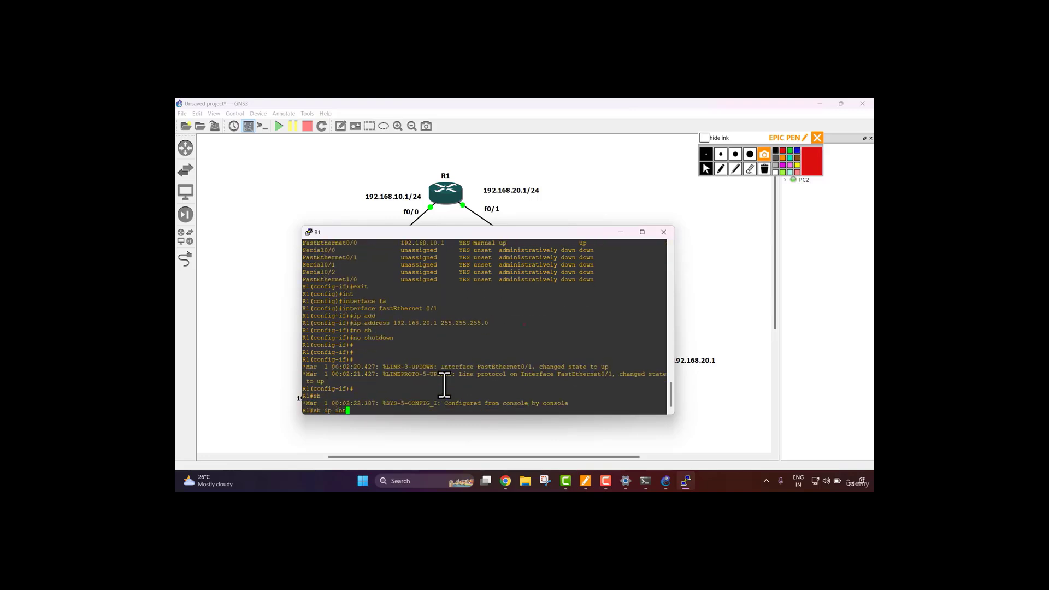
{"action": "type", "text": " br"}
{"action": "key", "text": "Return"}
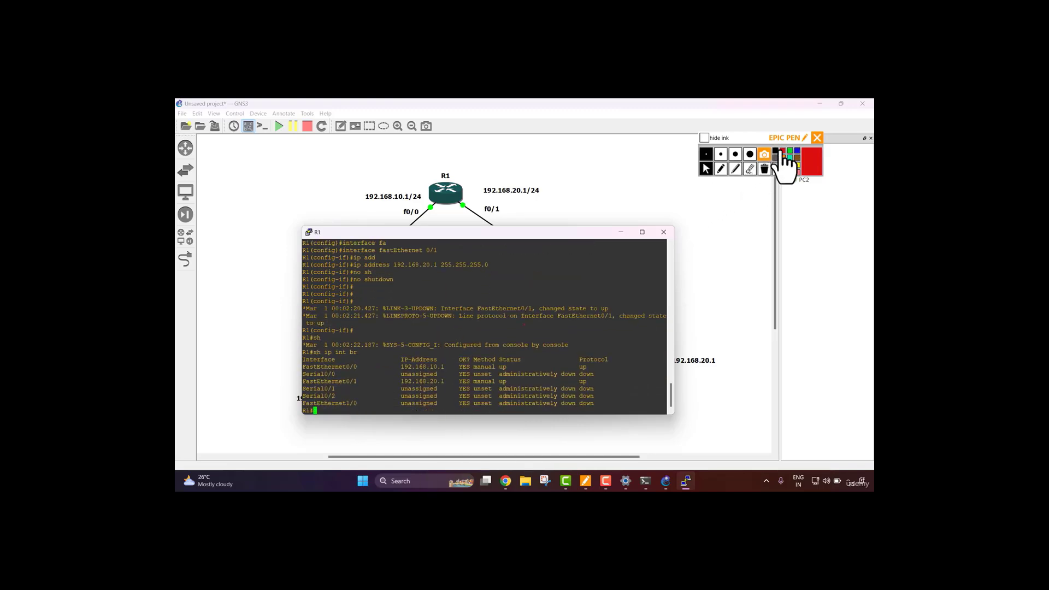
Underline the FastEthernet0/0 and FastEthernet0/1 rows of R1's interface list in red, and clear the ink.
{"action": "left_click", "coordinate": [784, 155]}
{"action": "left_click", "coordinate": [720, 168]}
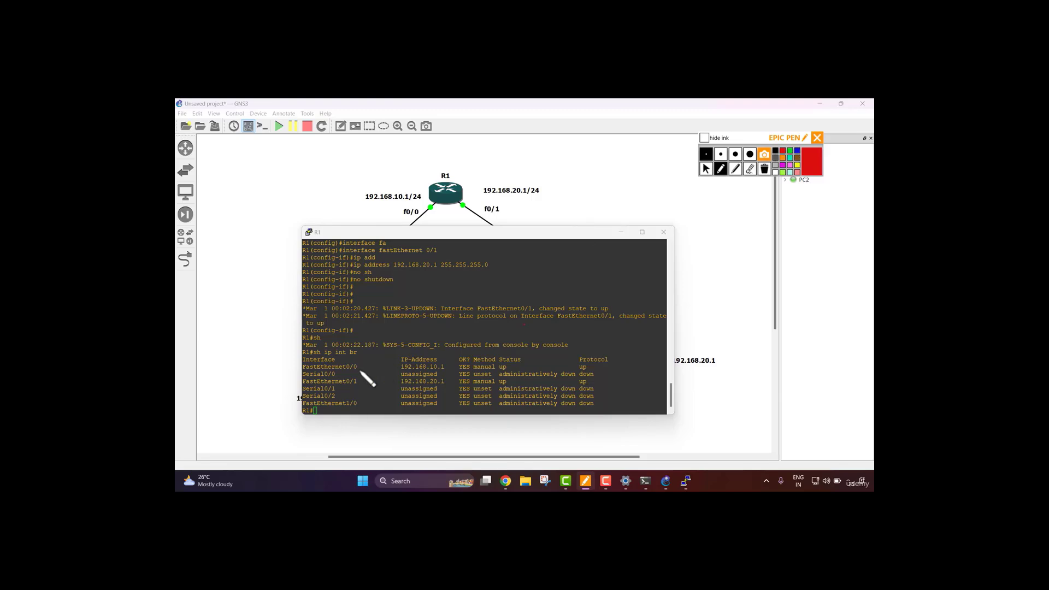
{"action": "left_click_drag", "start_coordinate": [303, 370], "coordinate": [439, 373]}
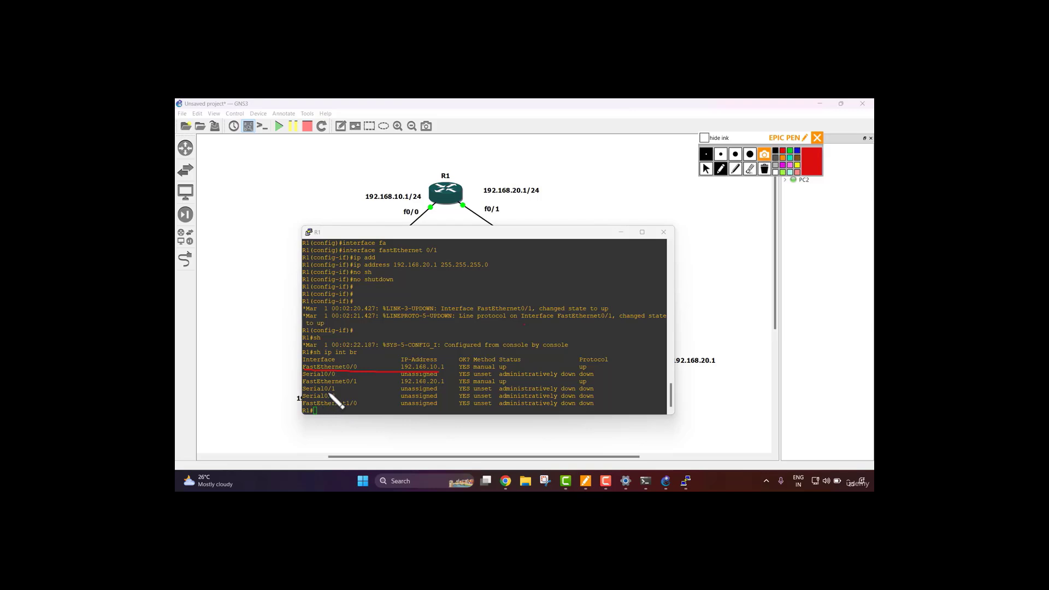
{"action": "left_click_drag", "start_coordinate": [312, 385], "coordinate": [434, 387]}
{"action": "left_click", "coordinate": [764, 169]}
{"action": "left_click", "coordinate": [706, 169]}
{"action": "left_click", "coordinate": [543, 311]}
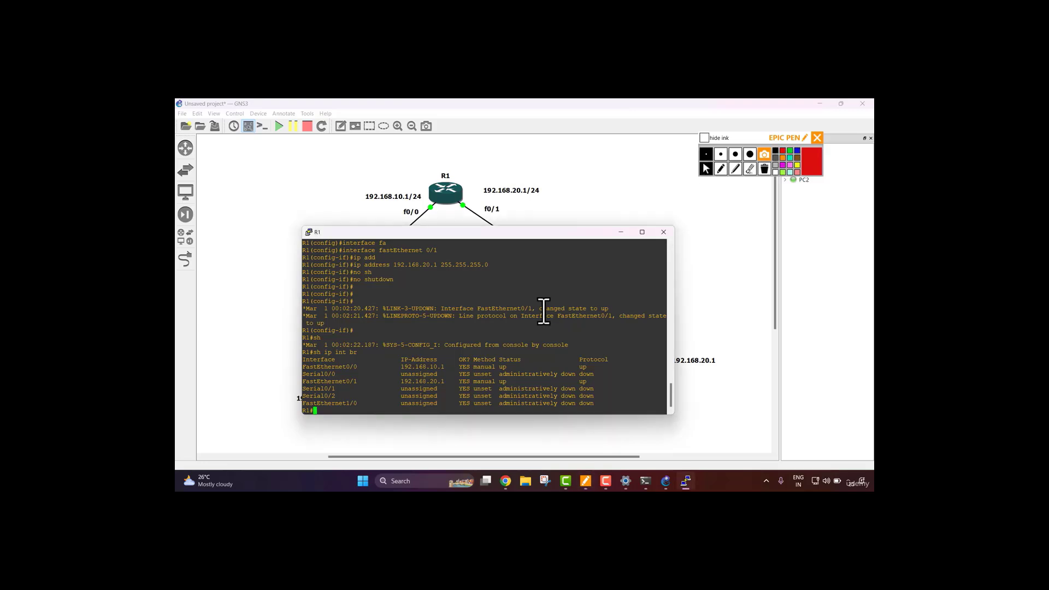
Run sh ip route on R1 to check its routing table.
{"action": "key", "text": "Return"}
{"action": "key", "text": "Return"}
{"action": "type", "text": "sh ip rou"}
{"action": "key", "text": "Tab"}
{"action": "key", "text": "Return"}
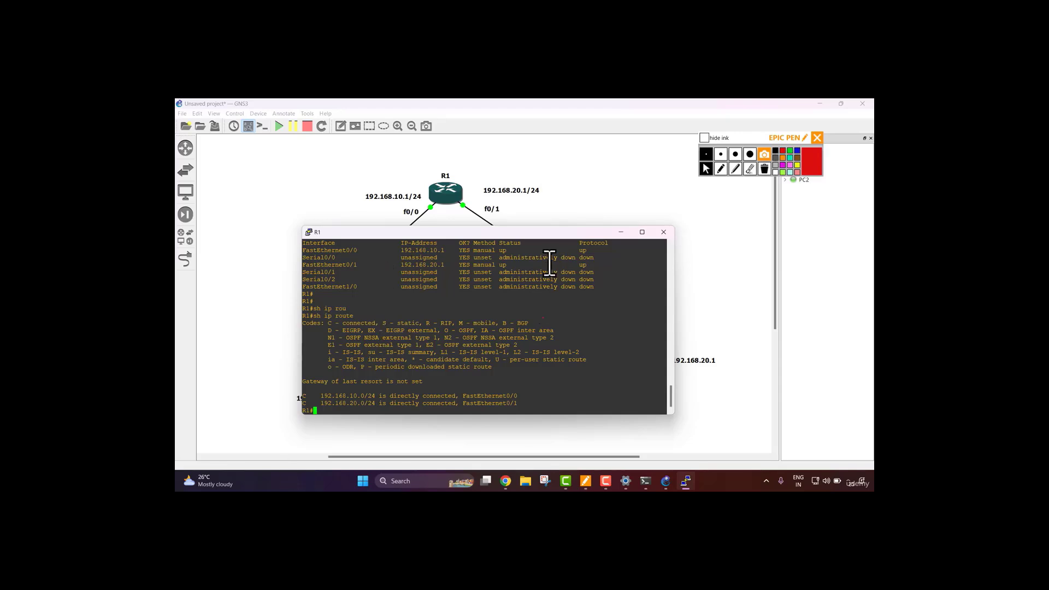
Underline the two interface addresses beside R1 and the "C - connected" code in the route output in red.
{"action": "left_click", "coordinate": [721, 169]}
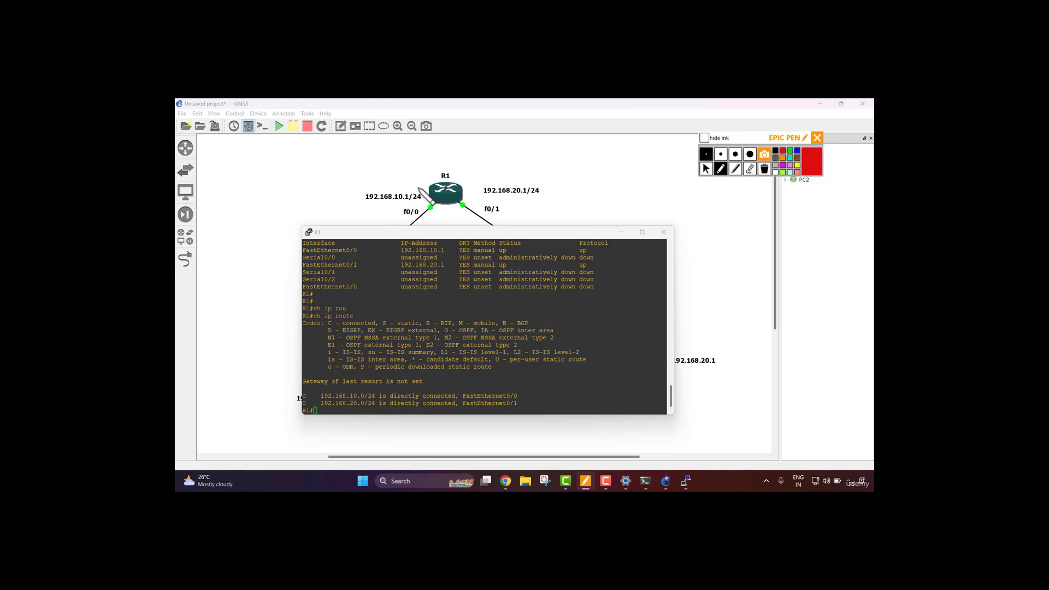
{"action": "left_click_drag", "start_coordinate": [361, 205], "coordinate": [405, 206]}
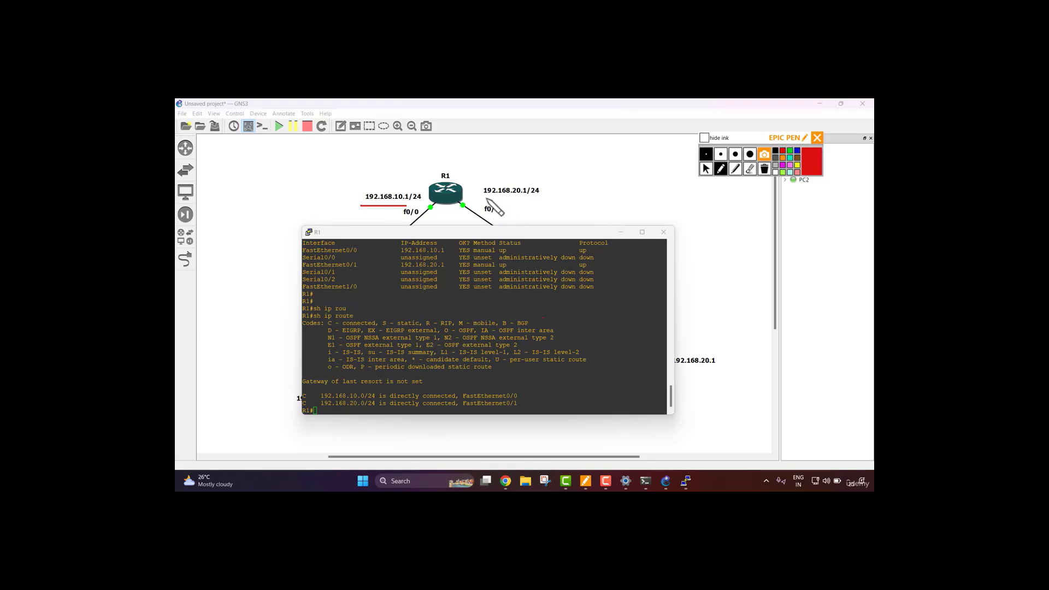
{"action": "left_click_drag", "start_coordinate": [485, 197], "coordinate": [524, 198]}
{"action": "left_click_drag", "start_coordinate": [330, 329], "coordinate": [374, 328]}
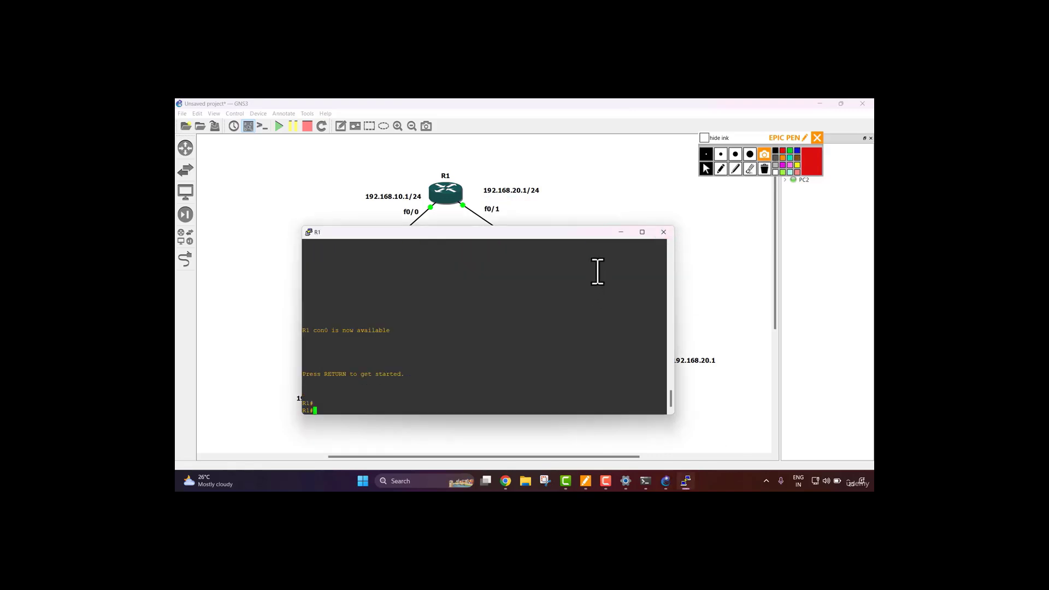
Minimize R1's console and configure PC1 with IP address 192.168.10.10 /24 and gateway 192.168.10.1 in its console.
{"action": "left_click", "coordinate": [621, 234]}
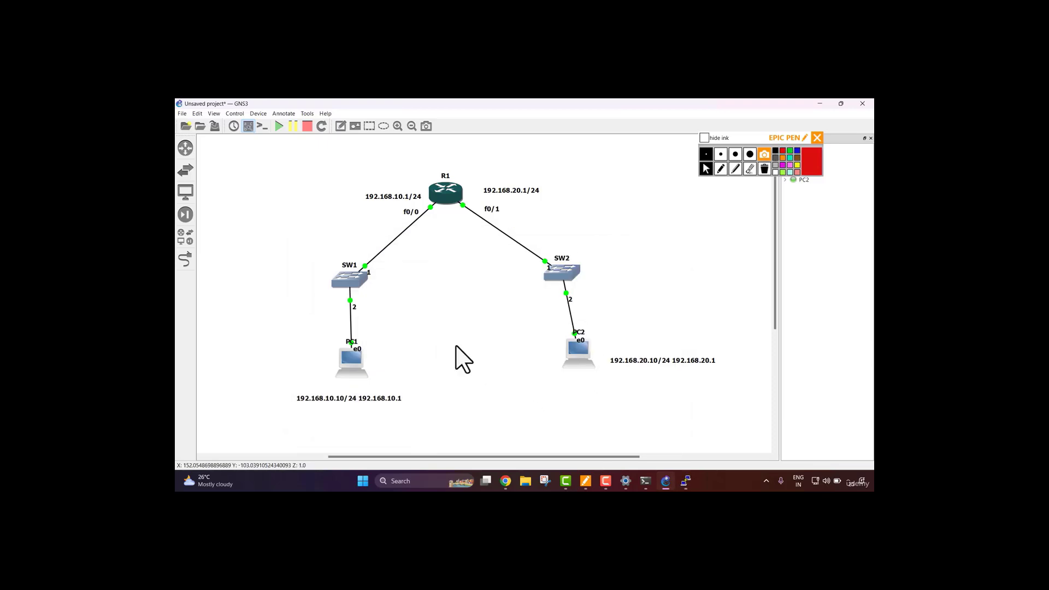
{"action": "double_click", "coordinate": [352, 359]}
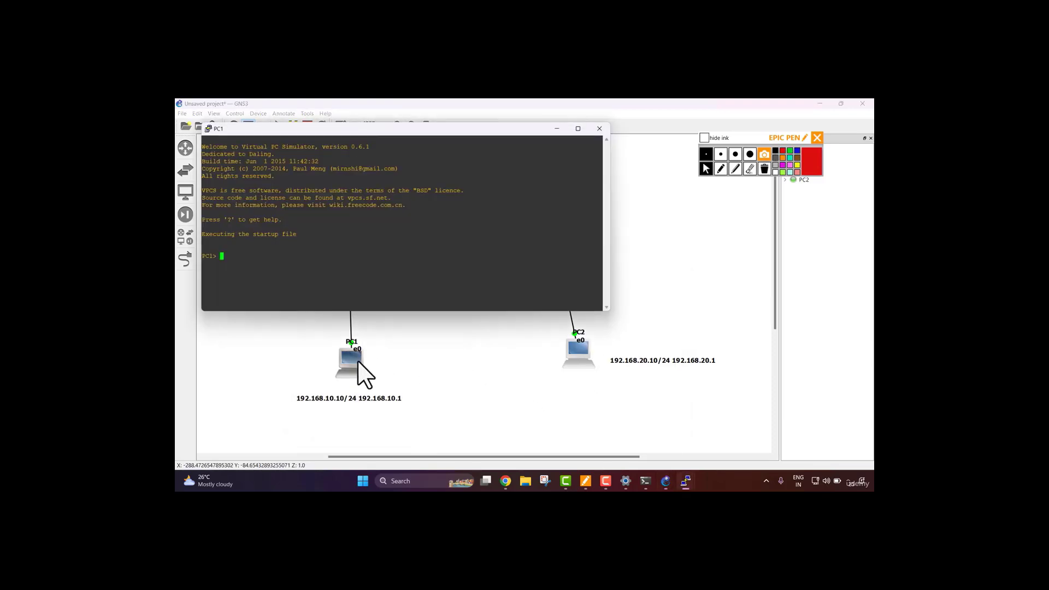
{"action": "type", "text": "ip 1"}
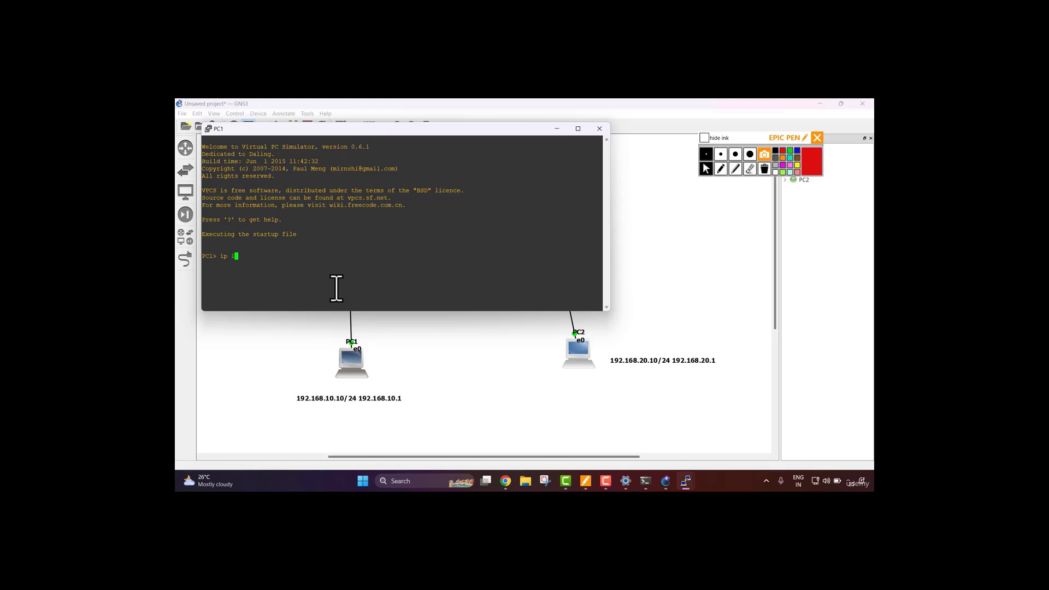
{"action": "type", "text": "92.168.10.10 /24"}
{"action": "left_click_drag", "start_coordinate": [463, 133], "coordinate": [674, 232]}
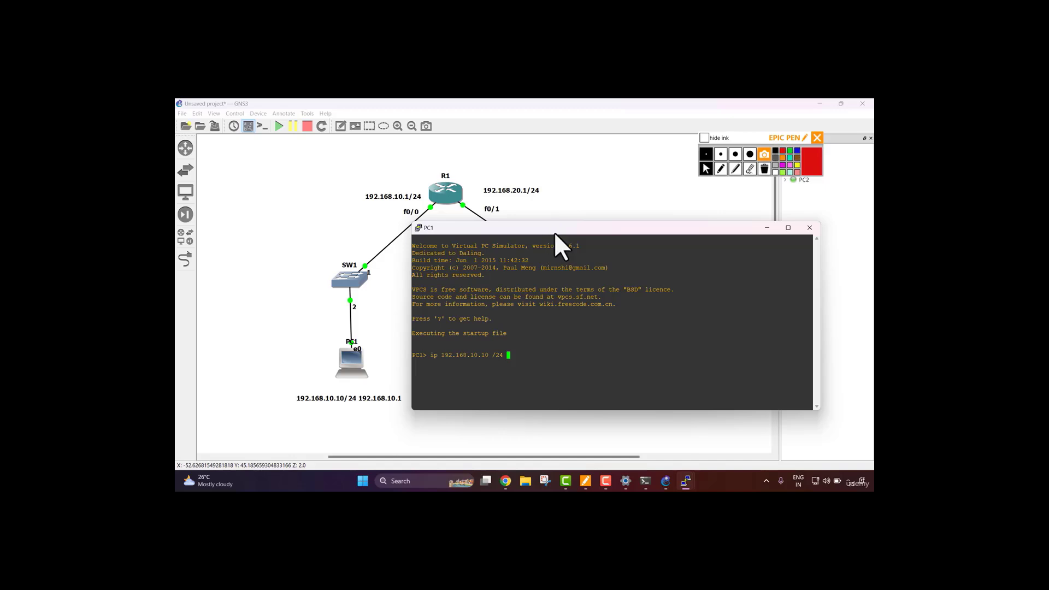
{"action": "left_click_drag", "start_coordinate": [554, 231], "coordinate": [502, 203]}
{"action": "type", "text": "192"}
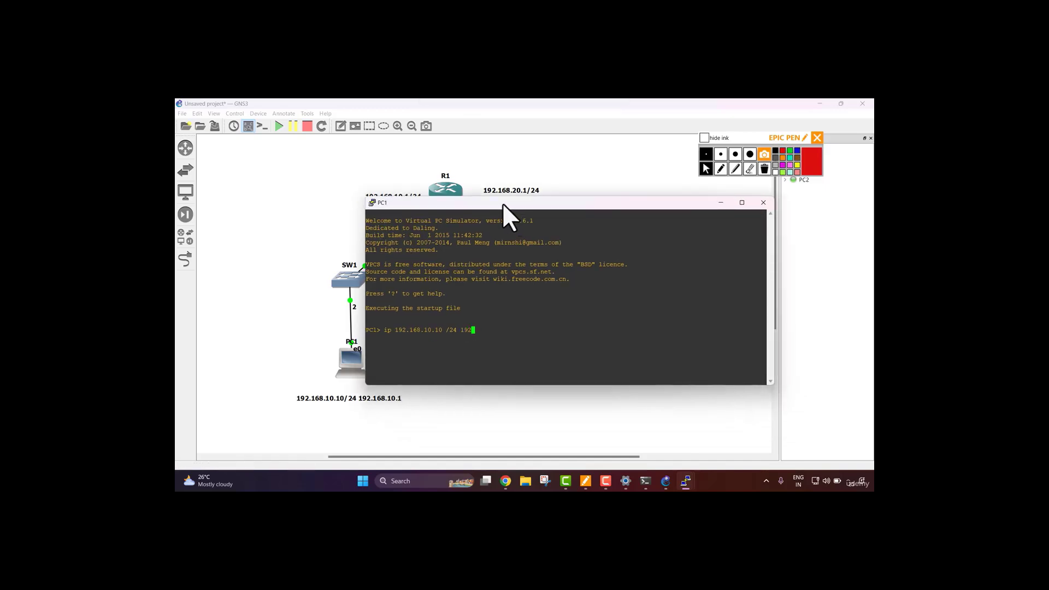
{"action": "type", "text": ".168.10.1"}
{"action": "key", "text": "Return"}
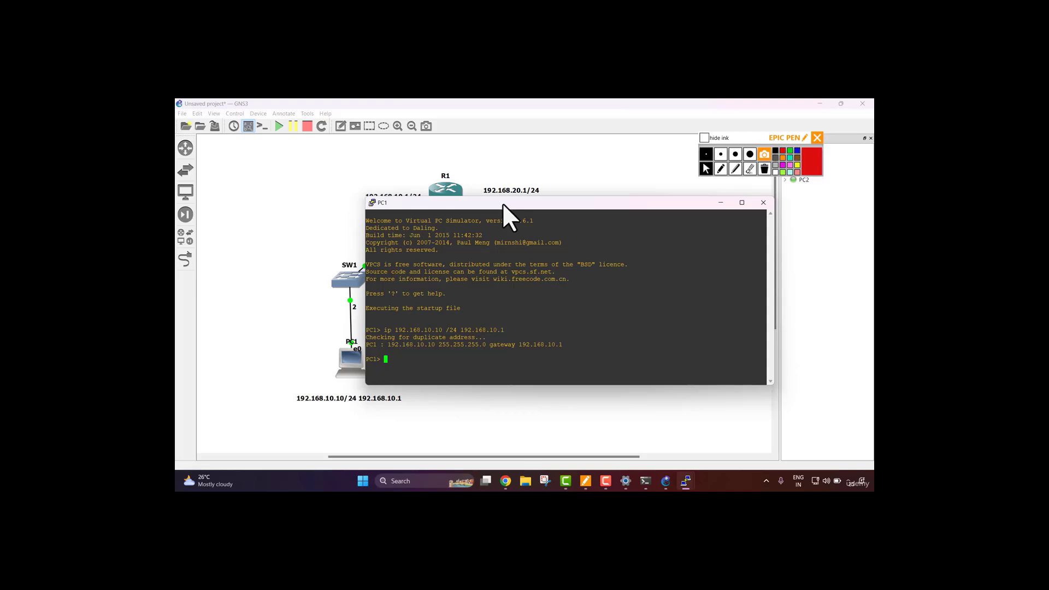
Run sh ip on PC1 to check its IP address and gateway settings.
{"action": "type", "text": "sh ip"}
{"action": "key", "text": "Return"}
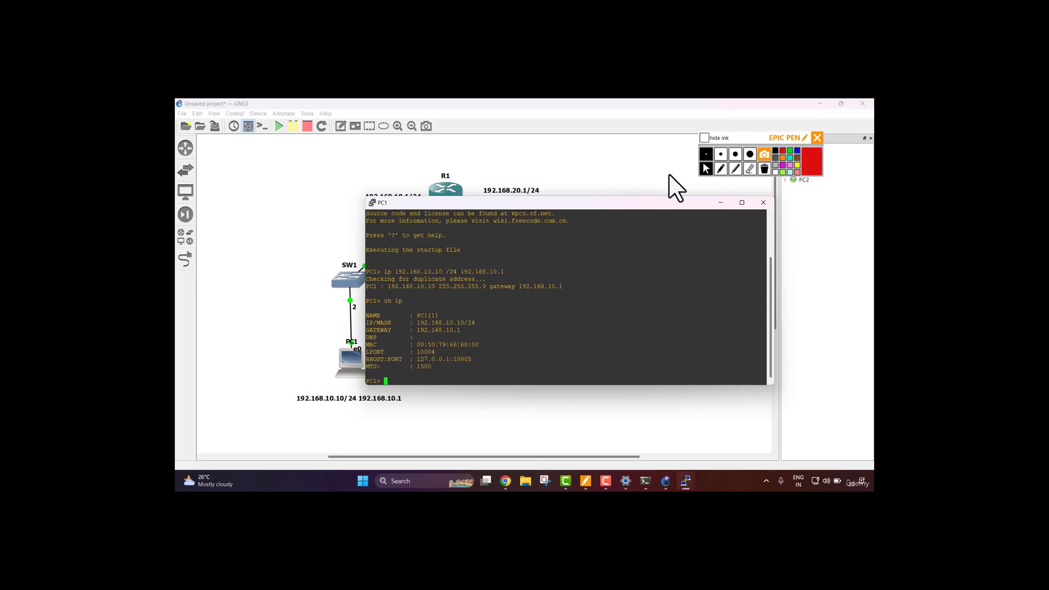
{"action": "left_click", "coordinate": [720, 171]}
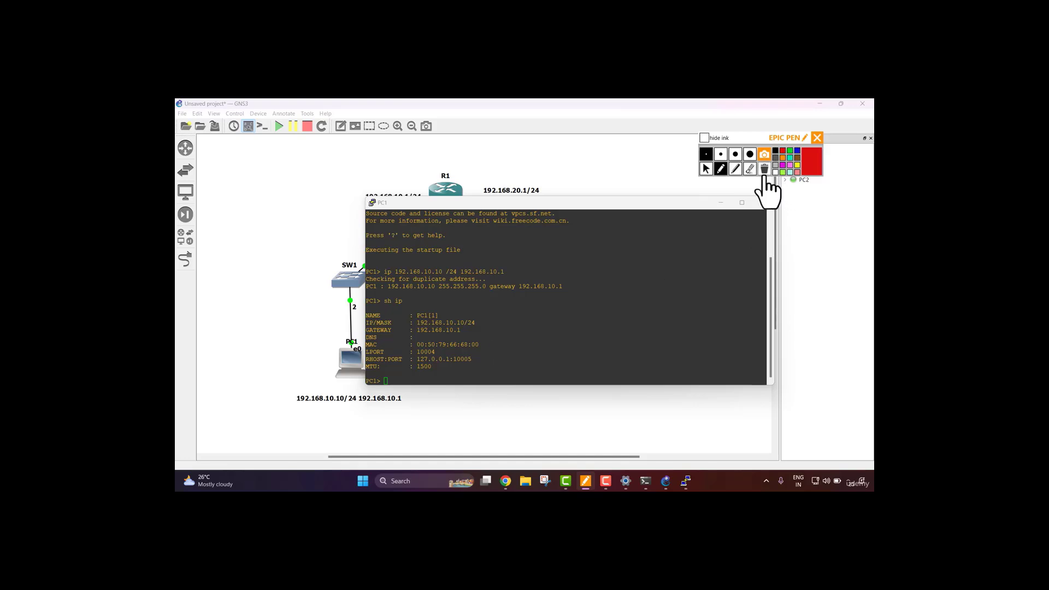
{"action": "left_click", "coordinate": [546, 320]}
{"action": "left_click", "coordinate": [706, 169]}
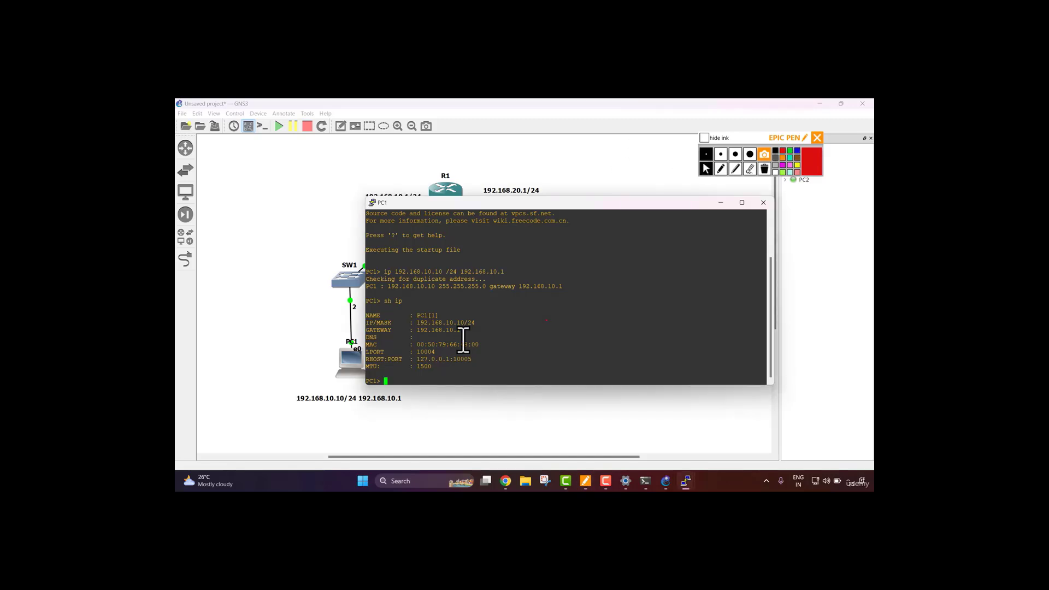
Try the ipconfig and ipconfig /all commands on PC1.
{"action": "type", "text": "ipconfig"}
{"action": "key", "text": "Return"}
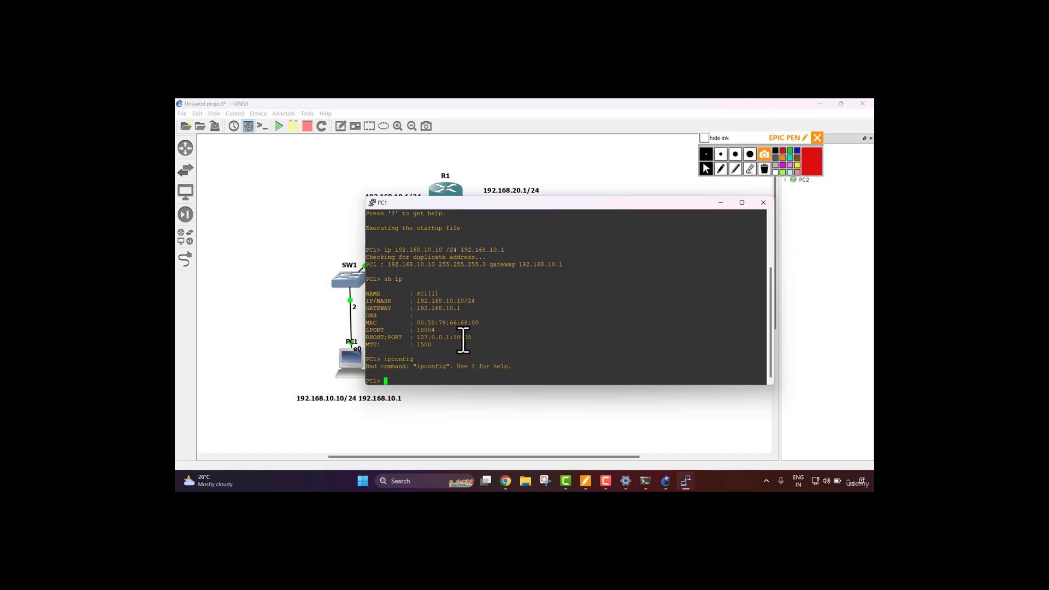
{"action": "key", "text": "Up"}
{"action": "type", "text": "/all"}
{"action": "key", "text": "Return"}
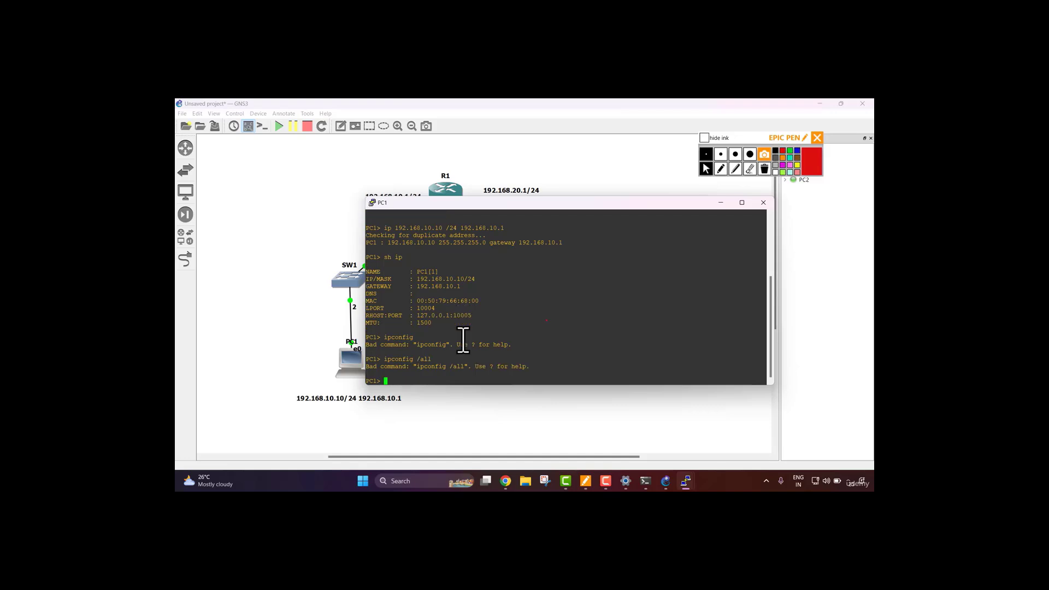
Run sh ip on PC1 again and temporarily mark its address details with red ink.
{"action": "type", "text": "sh ip"}
{"action": "key", "text": "Return"}
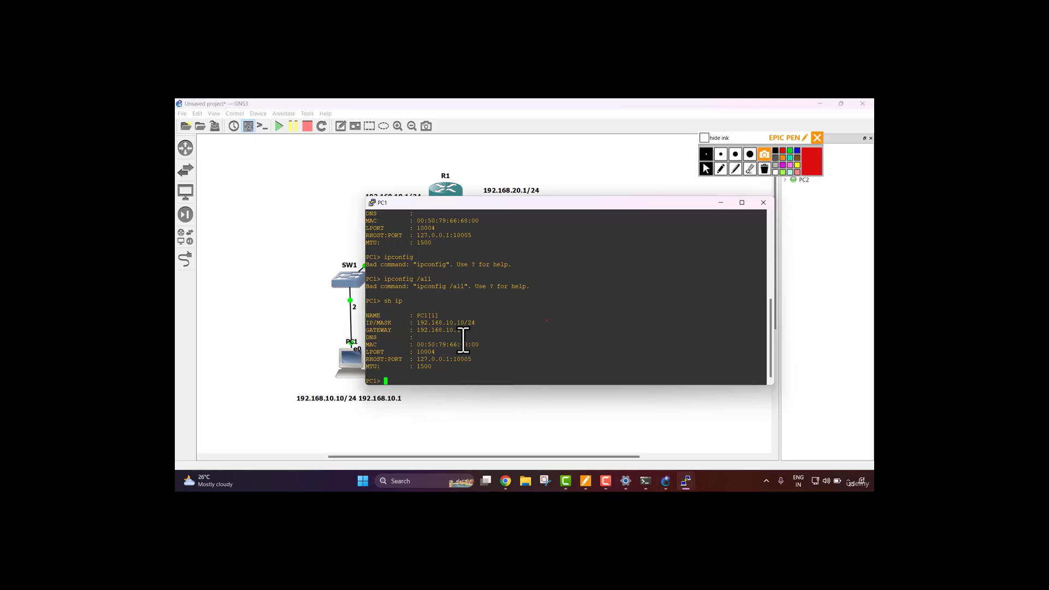
{"action": "left_click", "coordinate": [721, 169]}
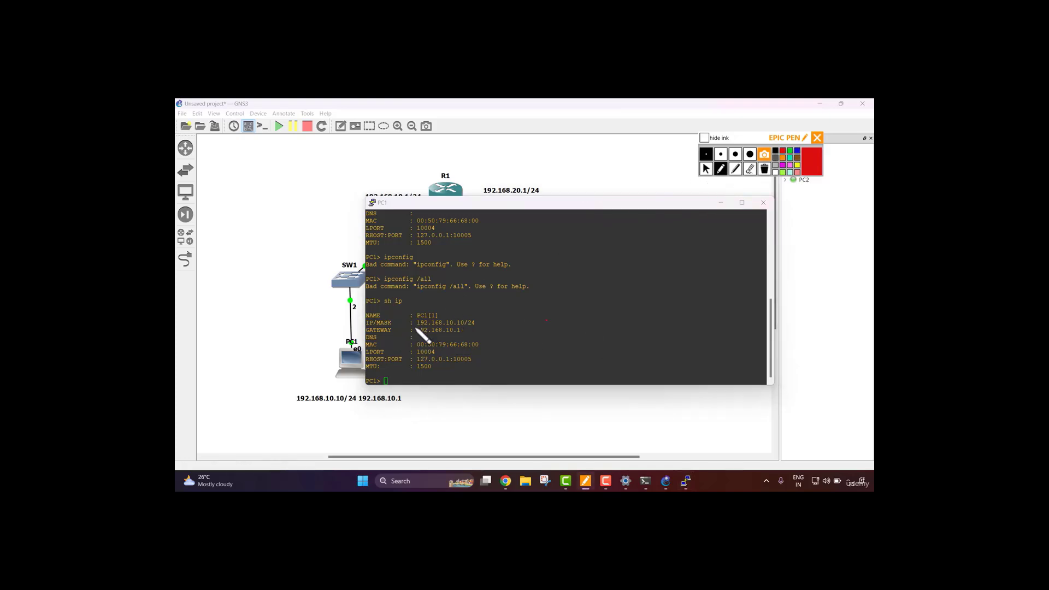
{"action": "left_click_drag", "start_coordinate": [417, 330], "coordinate": [462, 336]}
{"action": "left_click_drag", "start_coordinate": [475, 358], "coordinate": [460, 367]}
{"action": "left_click", "coordinate": [769, 174]}
{"action": "left_click", "coordinate": [705, 168]}
Minimize PC1's console and configure PC2 with IP address 192.168.20.10 /24 and gateway 192.168.20.1 in its console.
{"action": "left_click", "coordinate": [720, 203]}
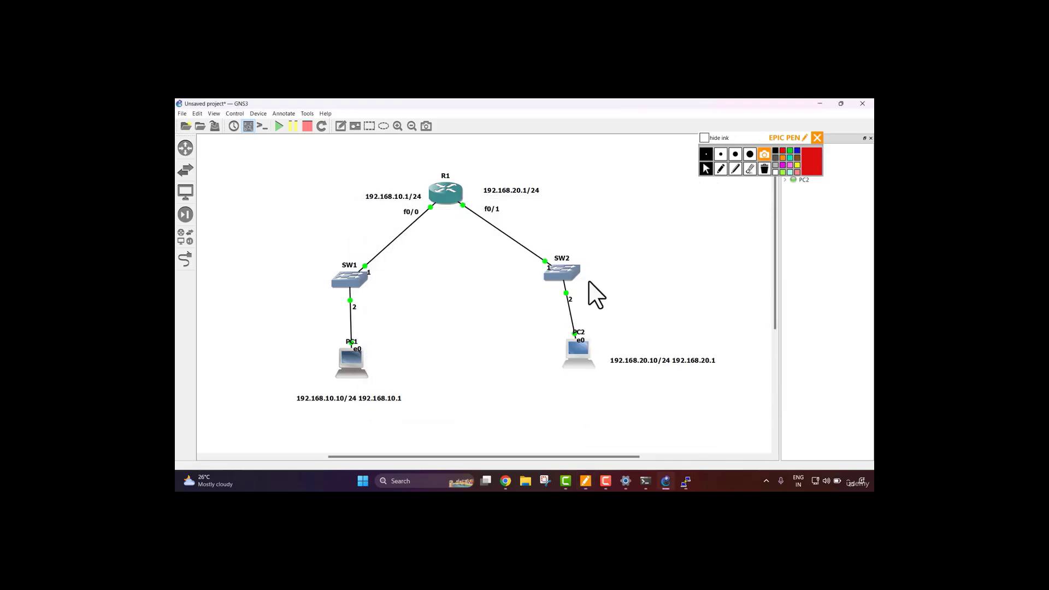
{"action": "double_click", "coordinate": [578, 348]}
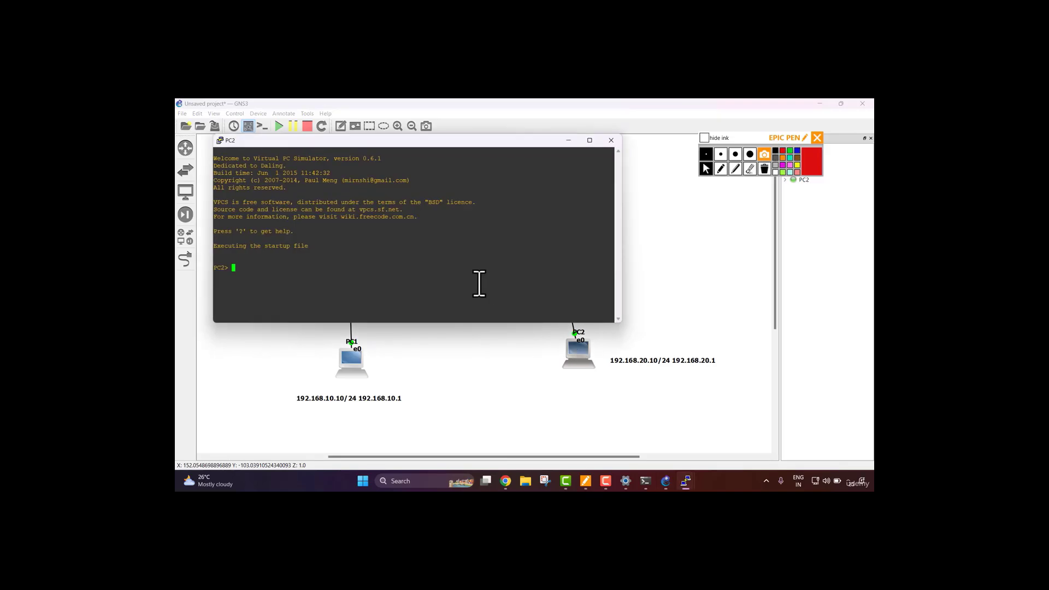
{"action": "type", "text": "ip 19"}
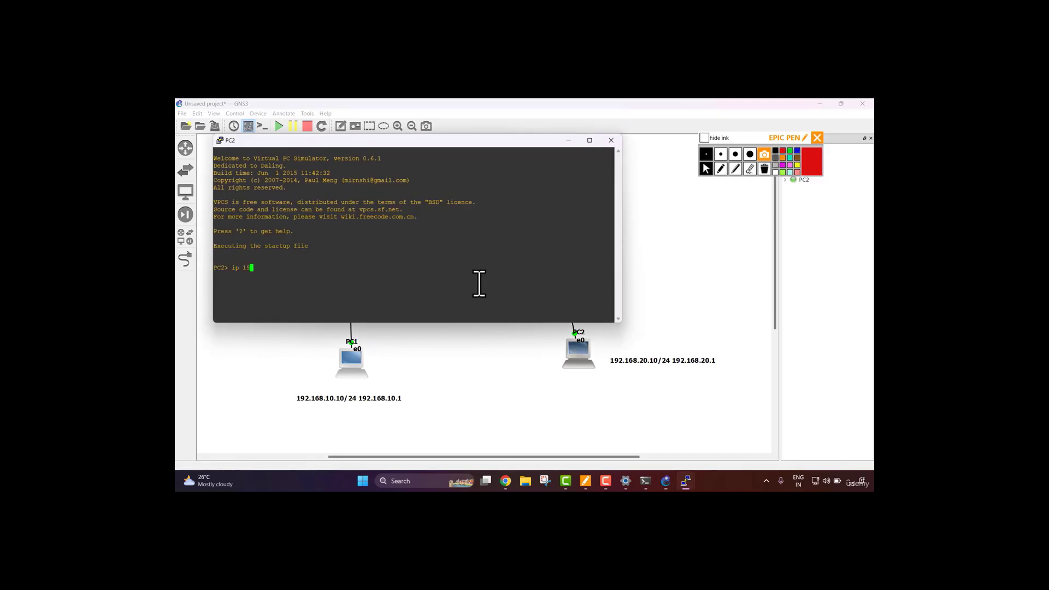
{"action": "type", "text": "2.168.20.10 /24 192.168.20.1"}
{"action": "key", "text": "Return"}
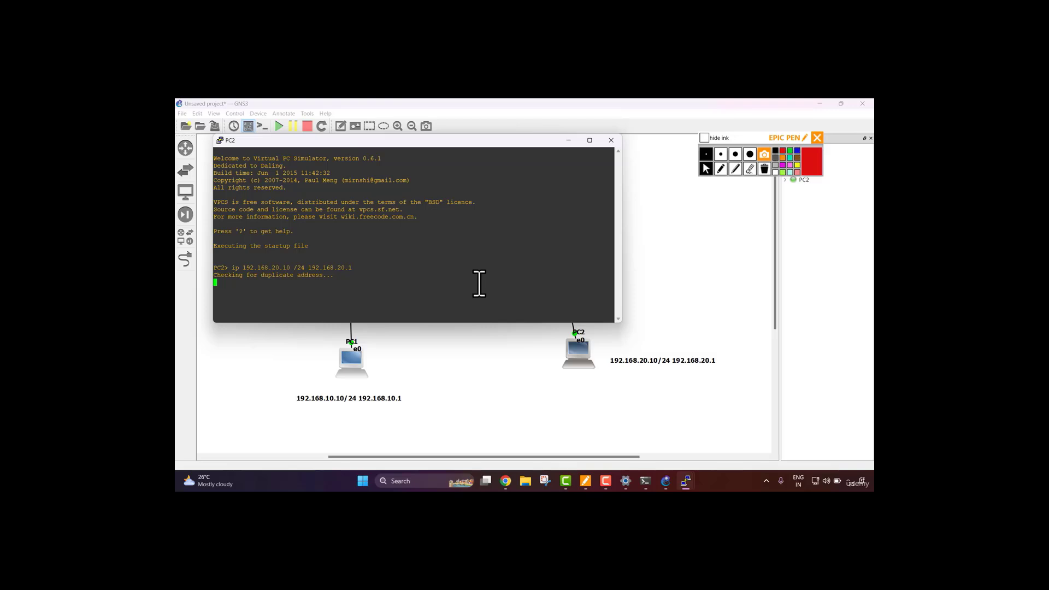
Run sh ip on PC2 to check its IP address and gateway settings.
{"action": "type", "text": "sh ip"}
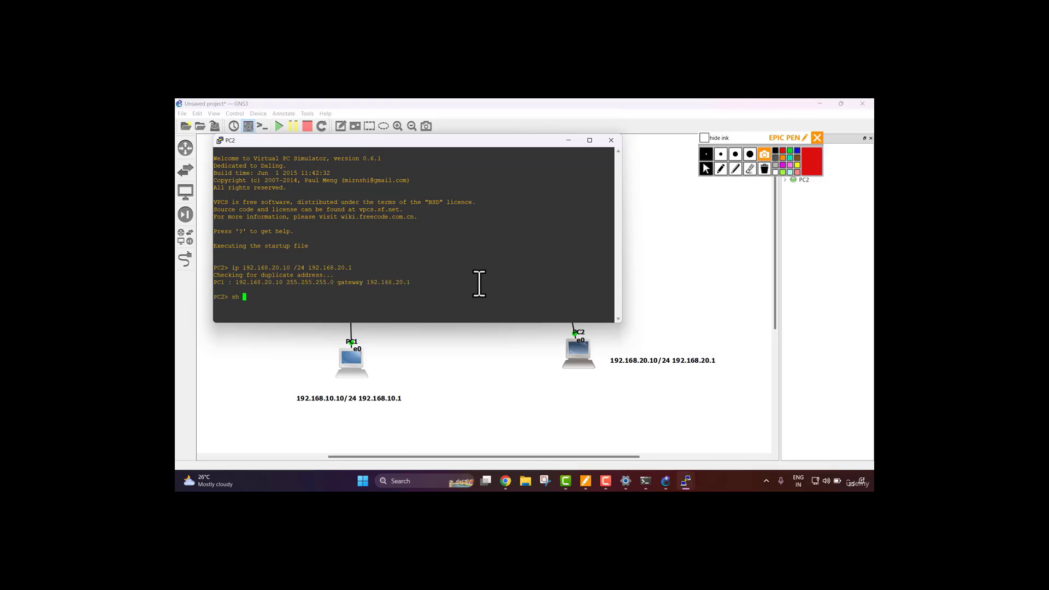
{"action": "key", "text": "Return"}
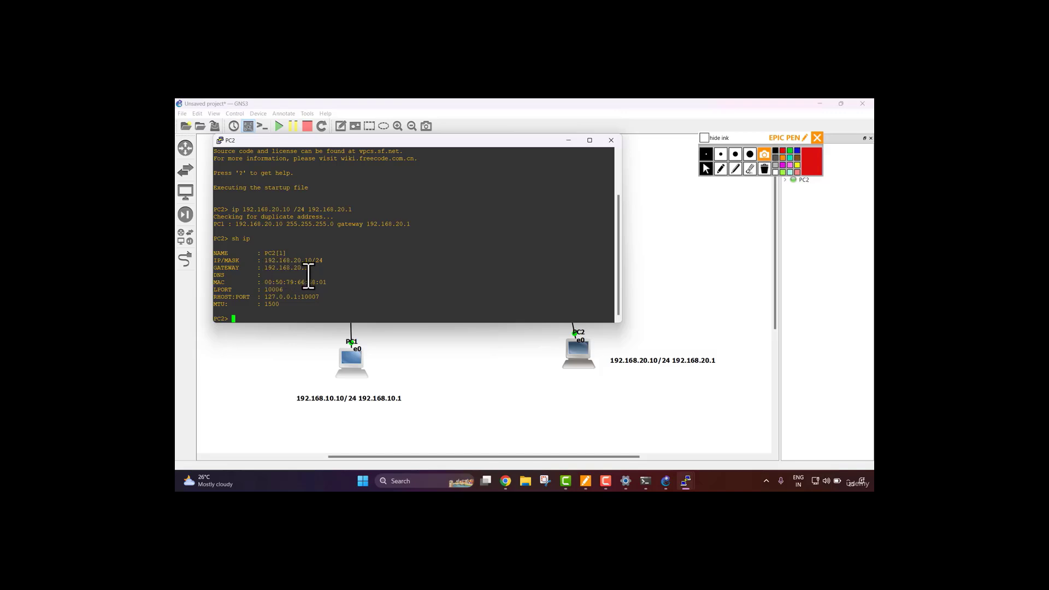
{"action": "left_click_drag", "start_coordinate": [431, 140], "coordinate": [477, 142]}
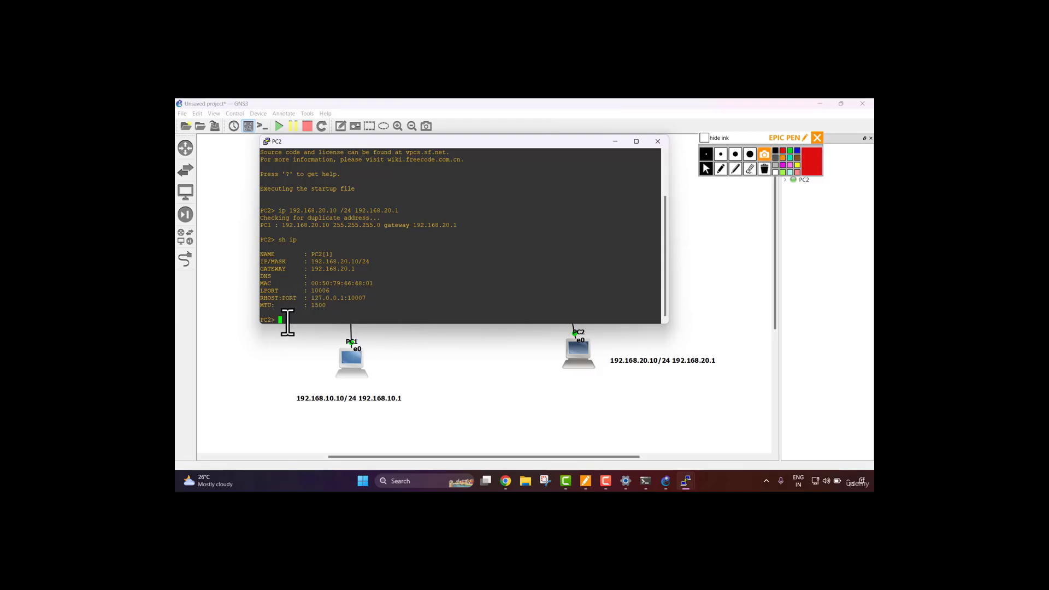
Ping PC1 at 192.168.10.10 from PC2, first with the default count and again continuously with -t, and close PC2's console.
{"action": "type", "text": "ping 192.168.10.10"}
{"action": "key", "text": "Return"}
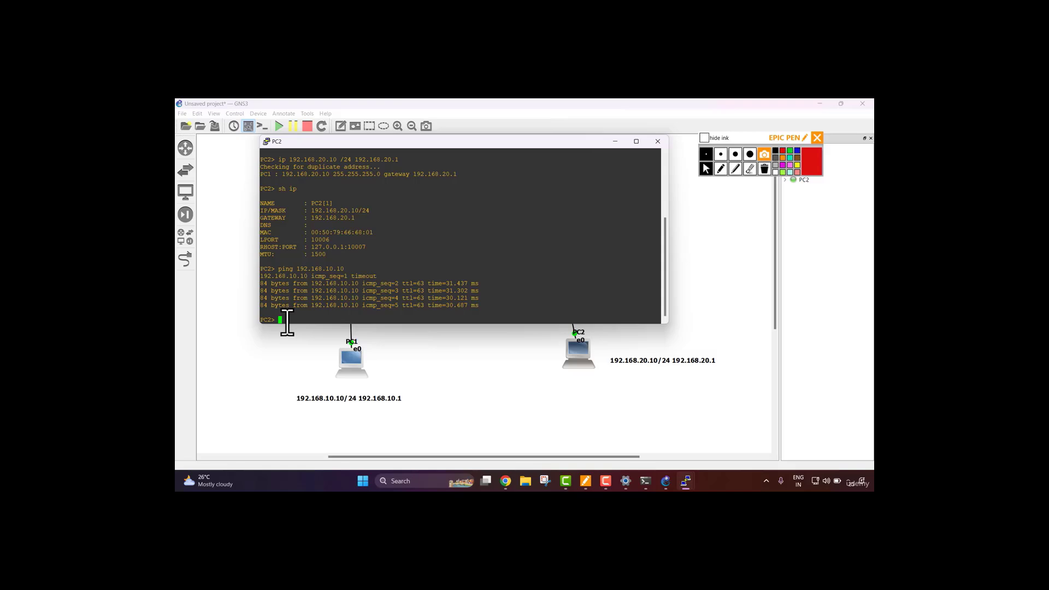
{"action": "key", "text": "Up"}
{"action": "type", "text": "-t"}
{"action": "key", "text": "Return"}
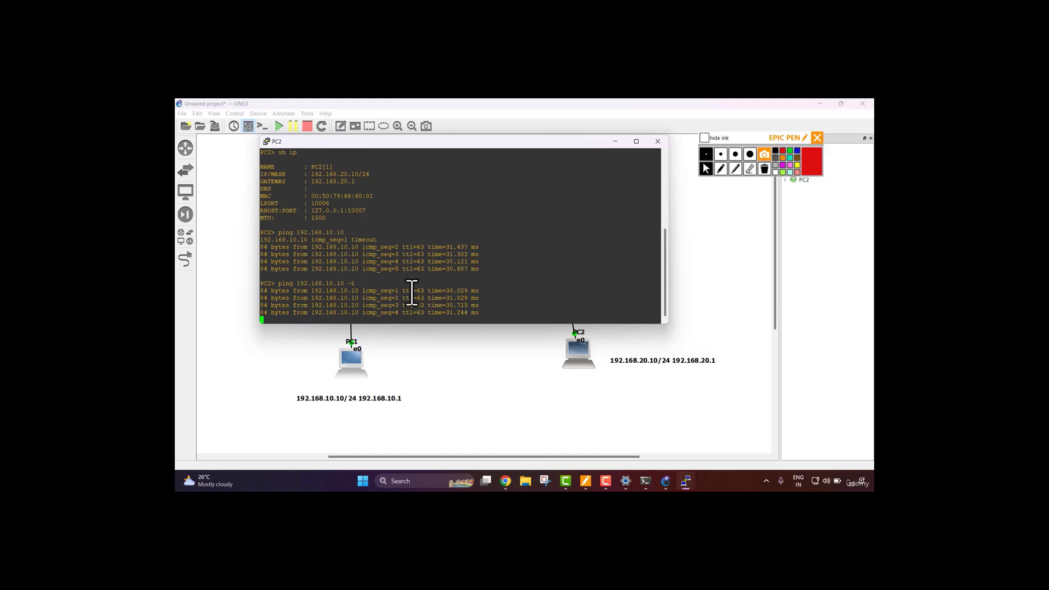
{"action": "left_click", "coordinate": [657, 141]}
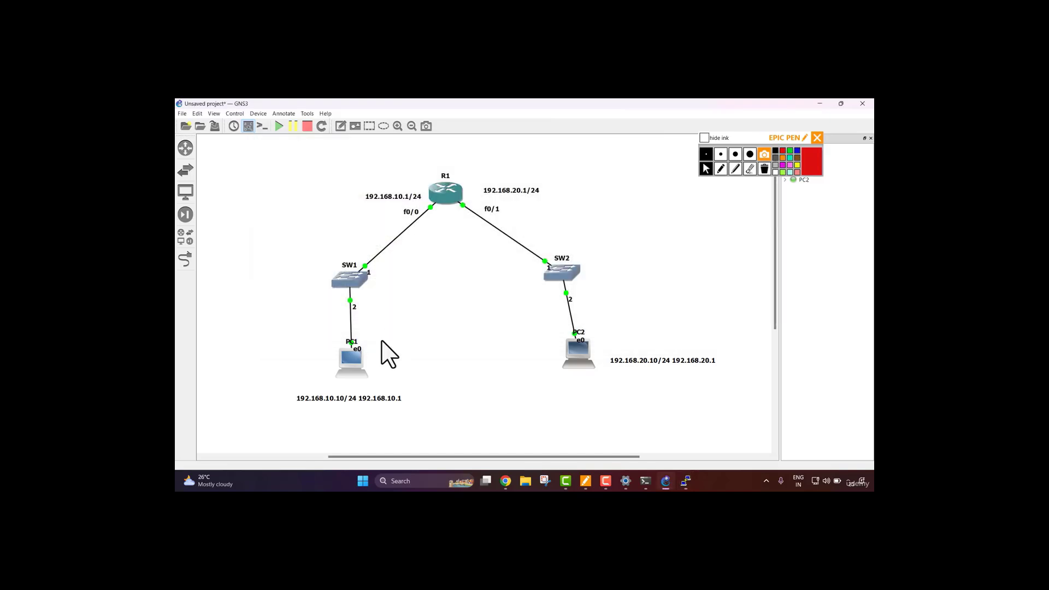
Return to PC1's existing console and ping PC2 continuously with ping 192.168.20.10 -t.
{"action": "double_click", "coordinate": [352, 359]}
{"action": "left_click", "coordinate": [622, 153]}
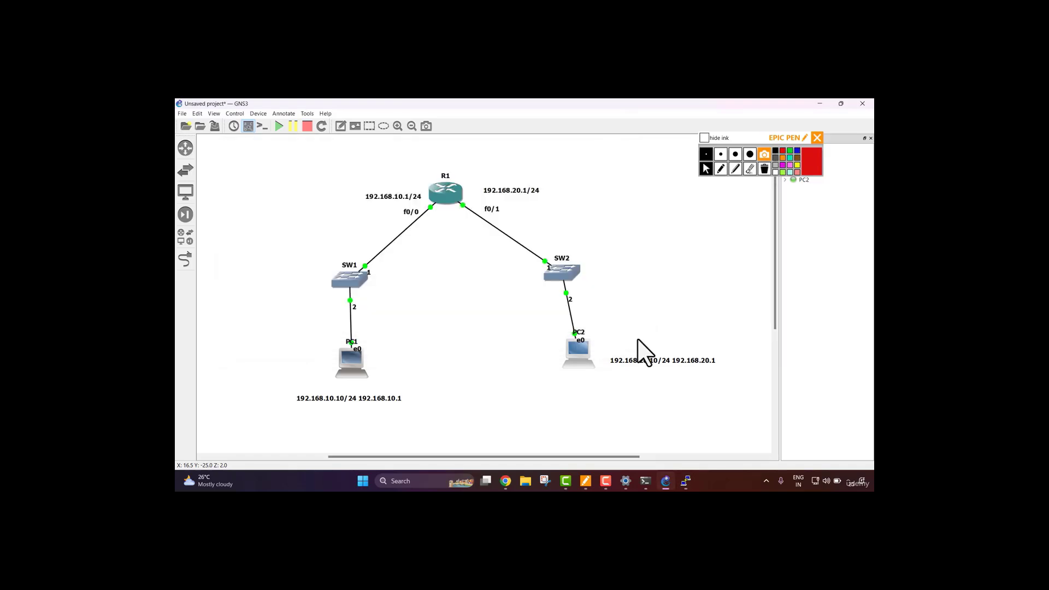
{"action": "mouse_move", "coordinate": [686, 485]}
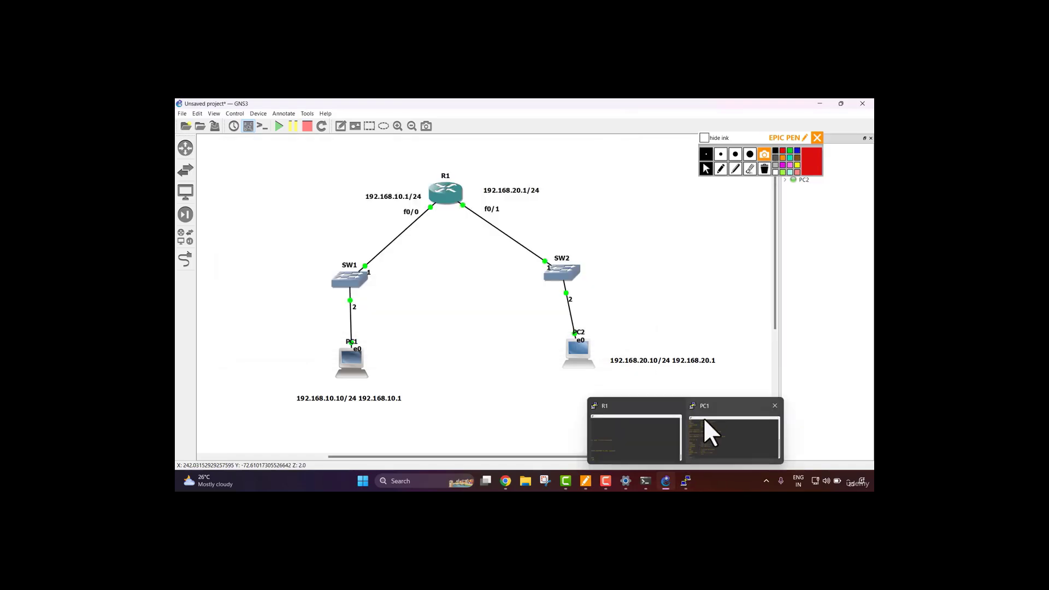
{"action": "left_click", "coordinate": [719, 410]}
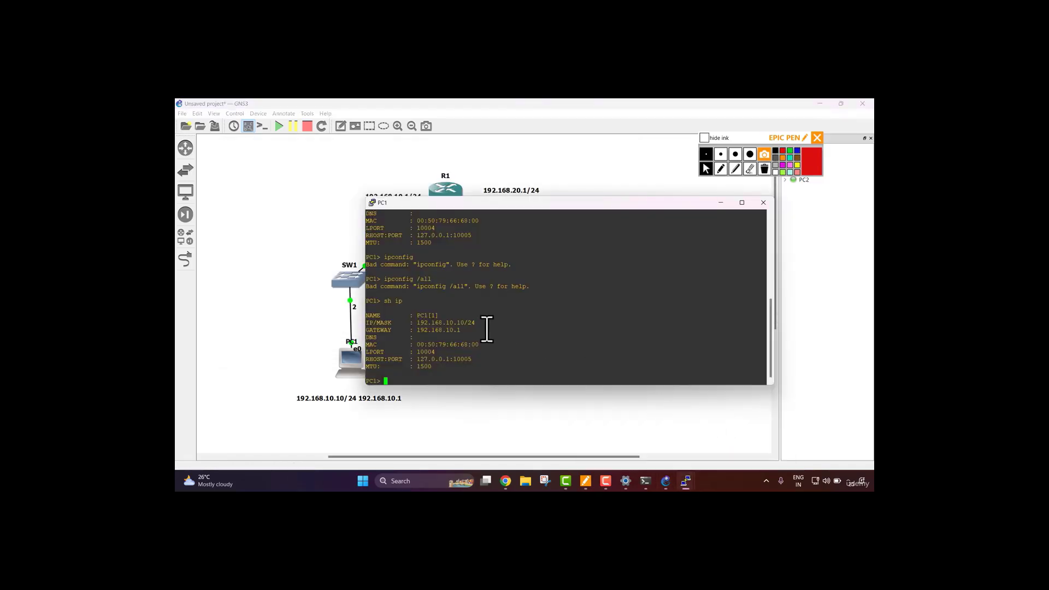
{"action": "type", "text": "ping 192.168.20.10 -t"}
{"action": "key", "text": "Return"}
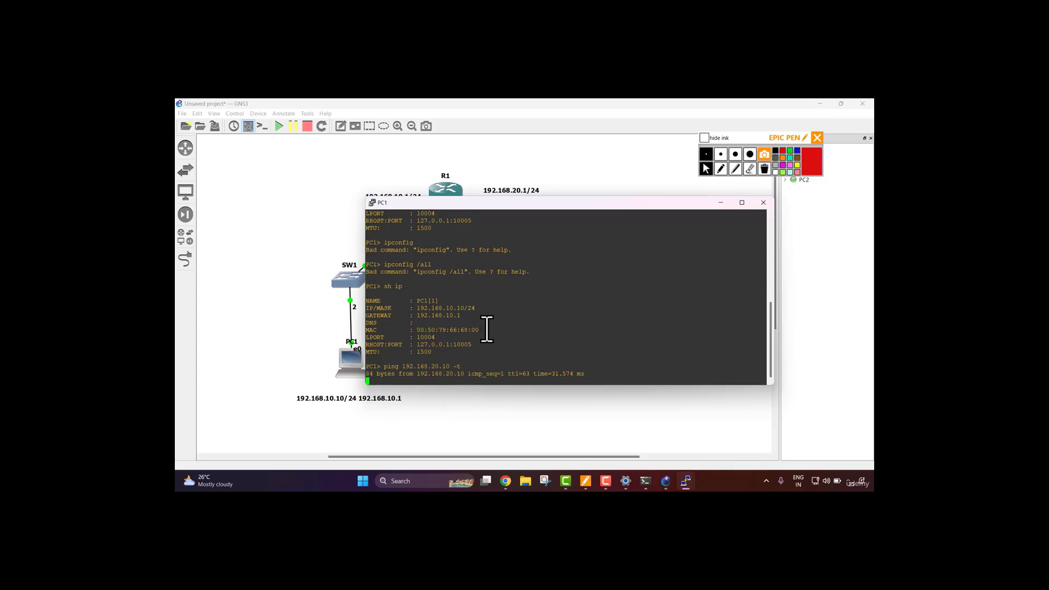